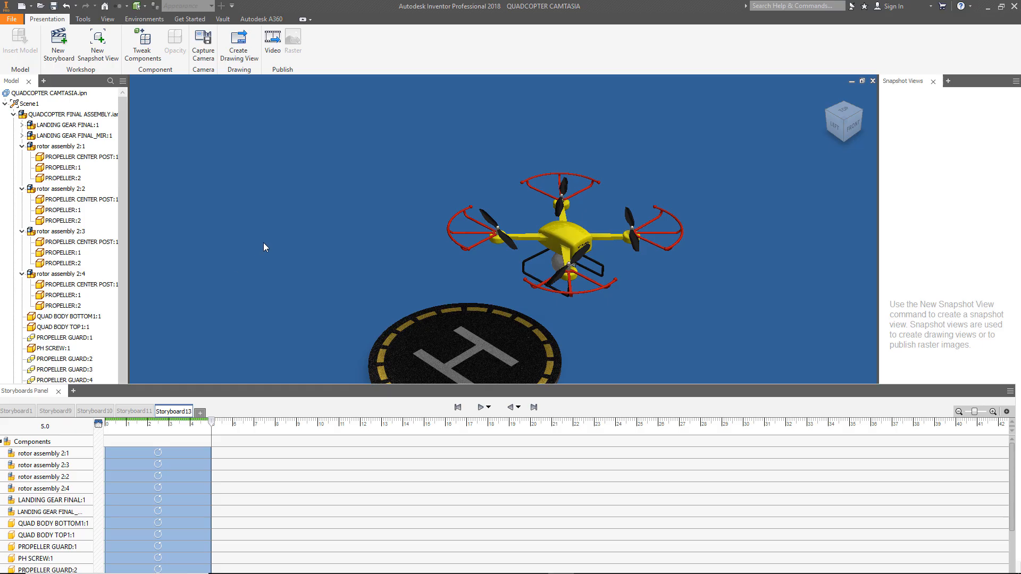
Step: Create a new storyboard that starts from the end of the previous one, and shrink the storyboard area to enlarge the model view
click(200, 414)
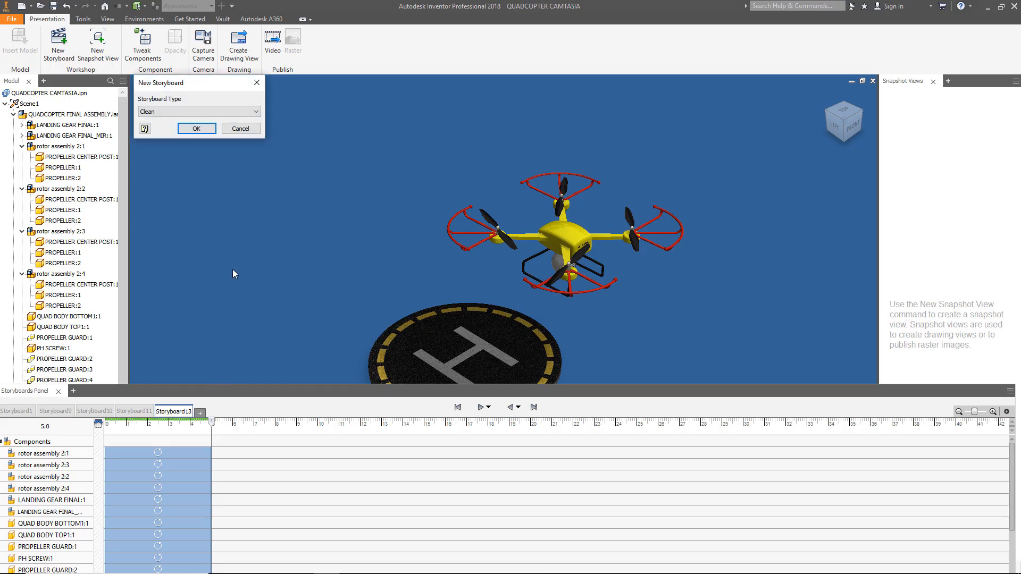
click(233, 110)
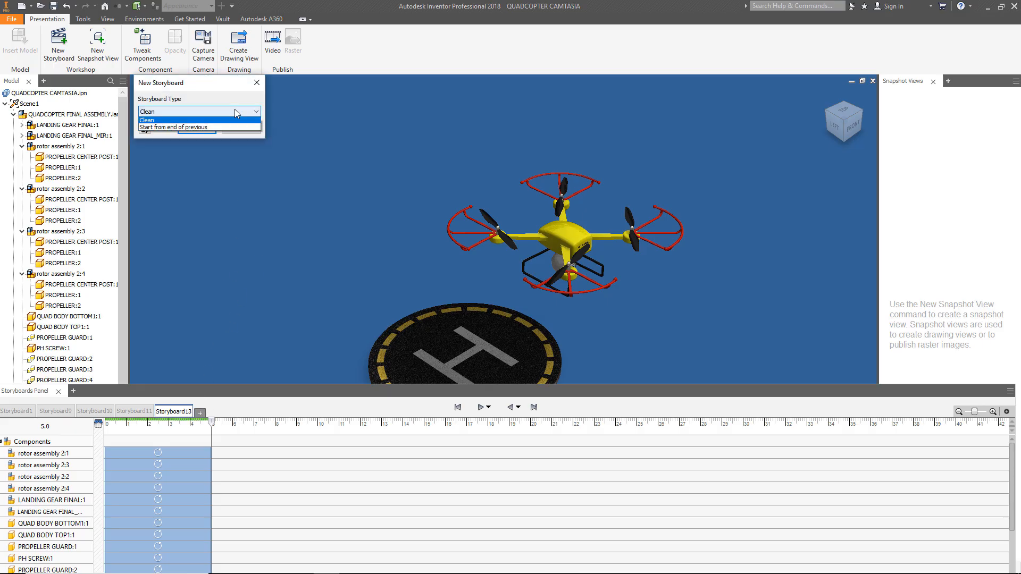
click(205, 128)
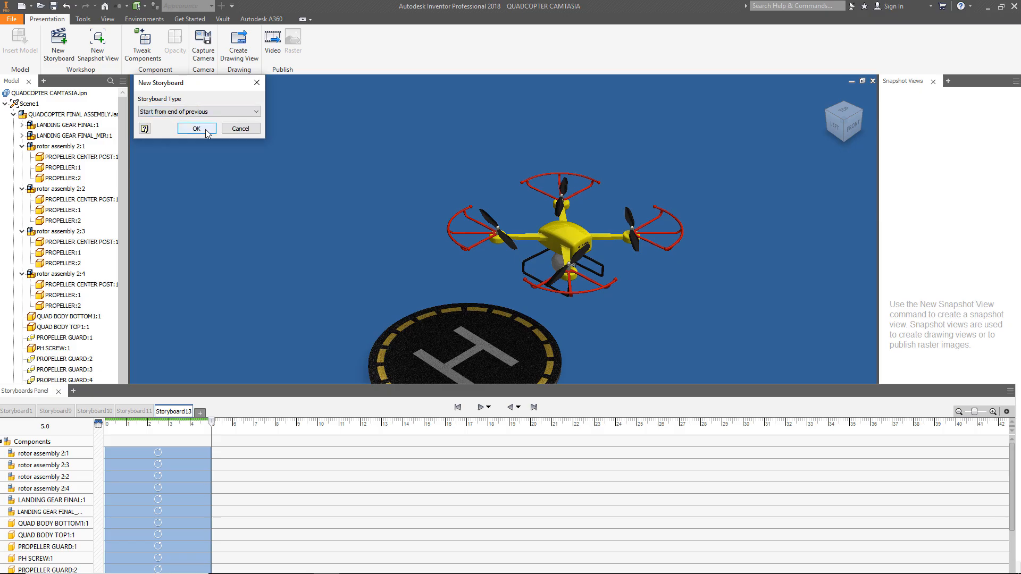
click(196, 129)
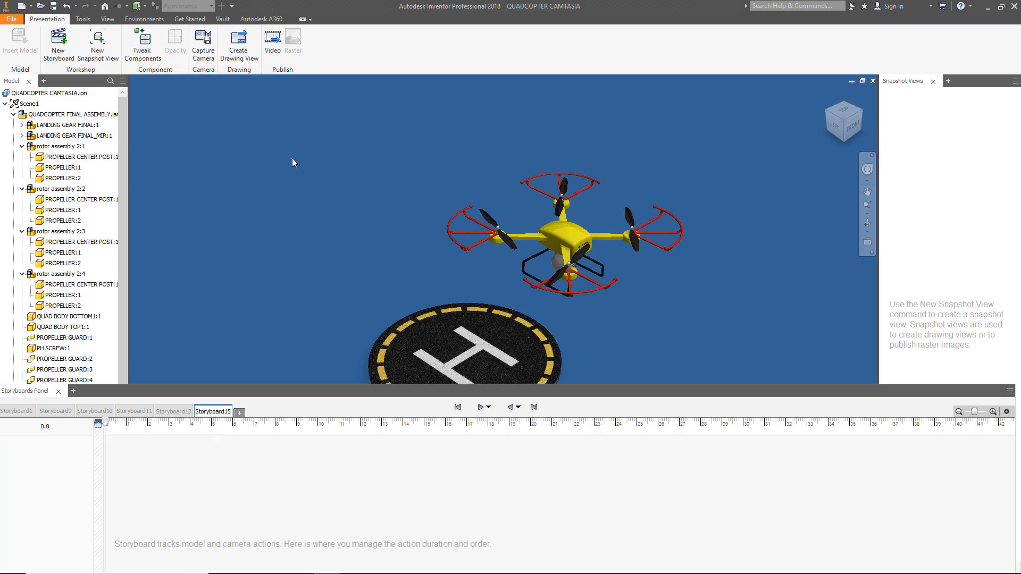
drag(320, 389, 321, 423)
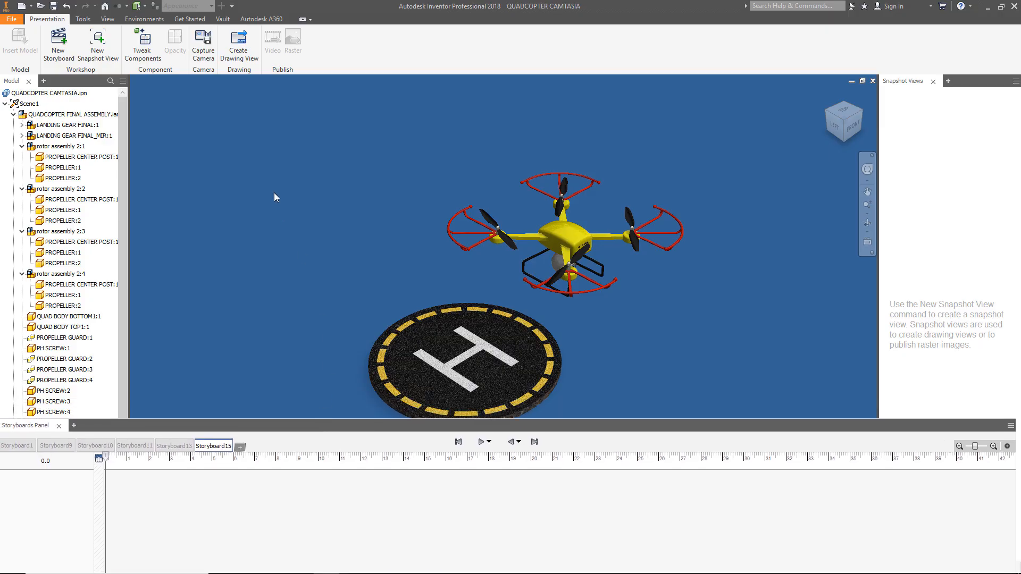
Step: Collapse the four rotor assemblies and select every component from LANDING GEAR FINAL:1 to QUADCOPTER CAMERA:1 except HELIPAD BASE:1
click(22, 274)
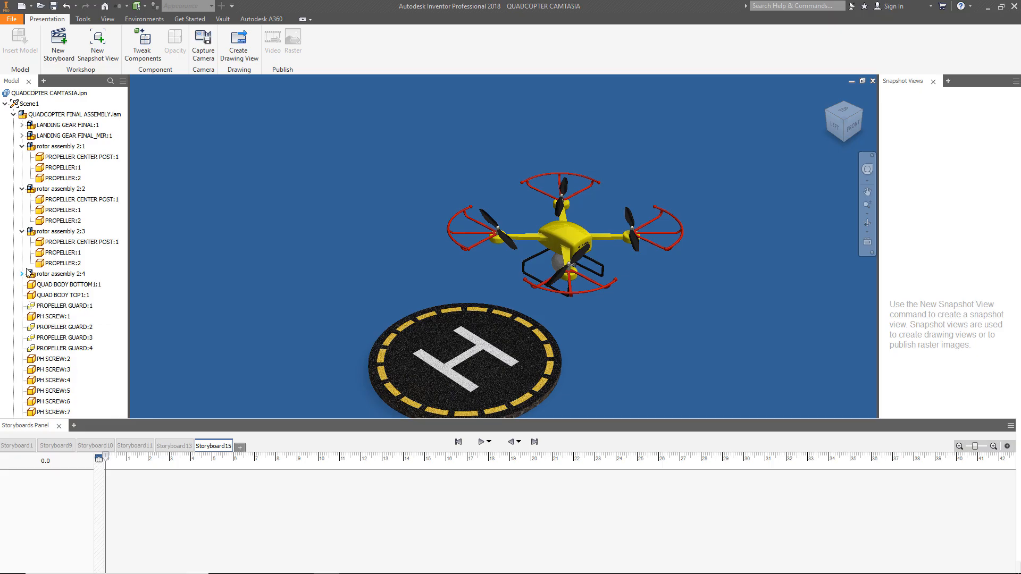
click(22, 231)
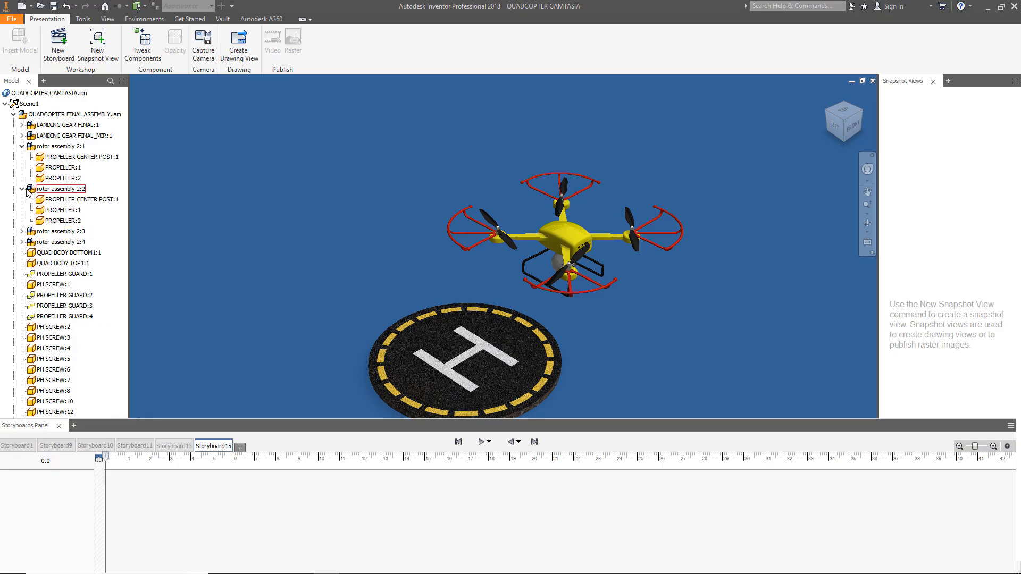
click(22, 189)
click(23, 147)
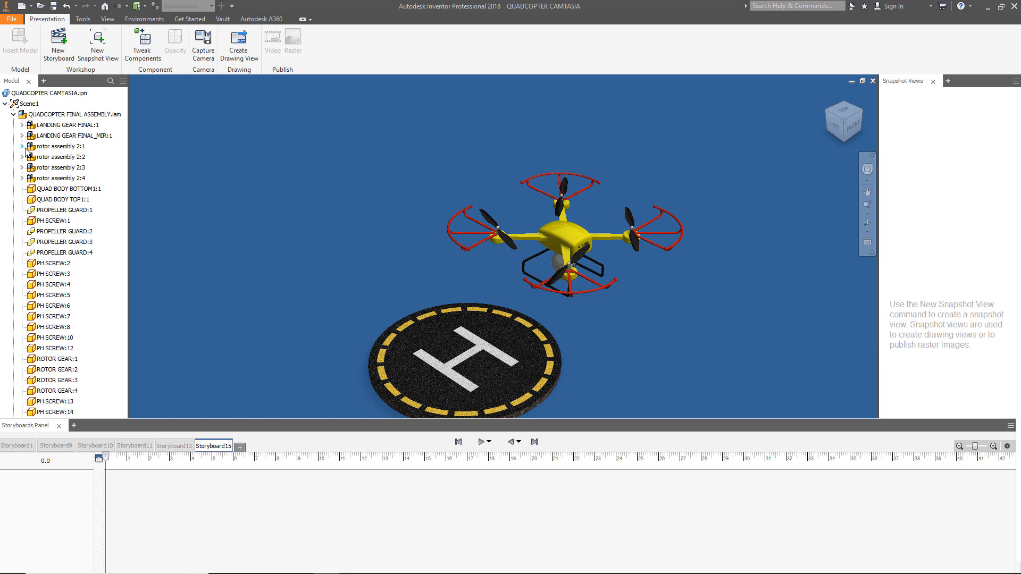
click(67, 125)
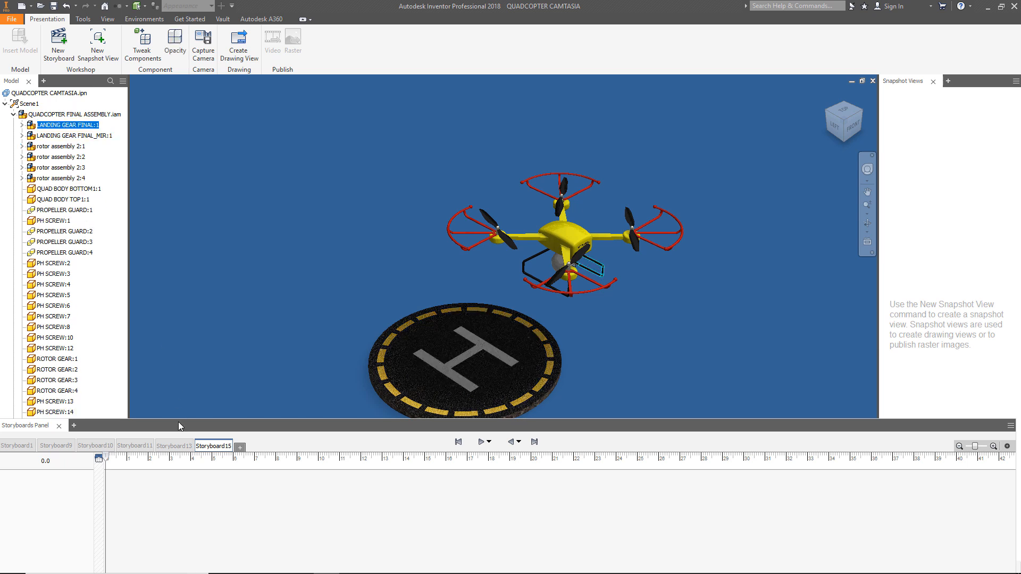
drag(179, 422, 179, 488)
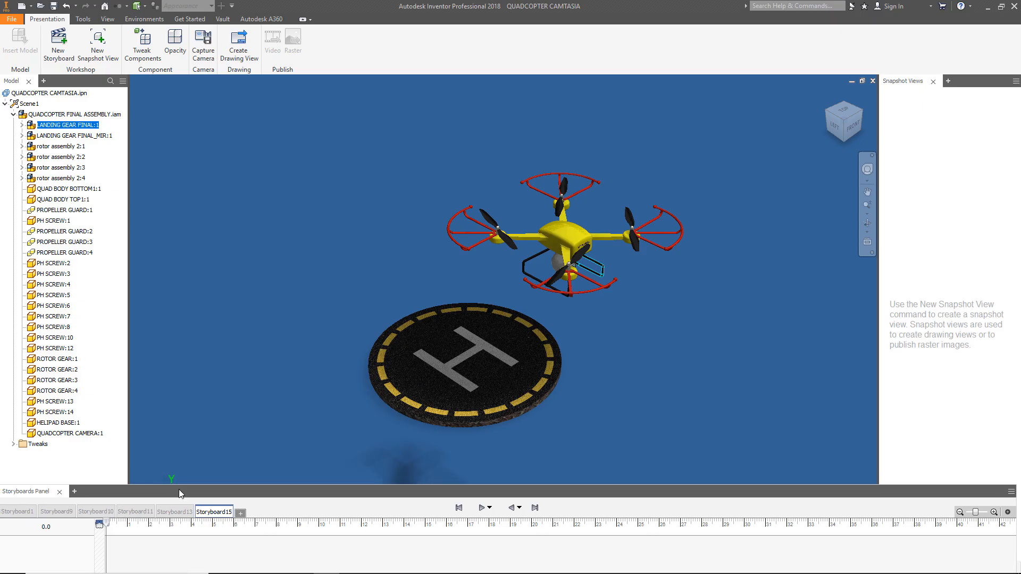
shift+click(101, 434)
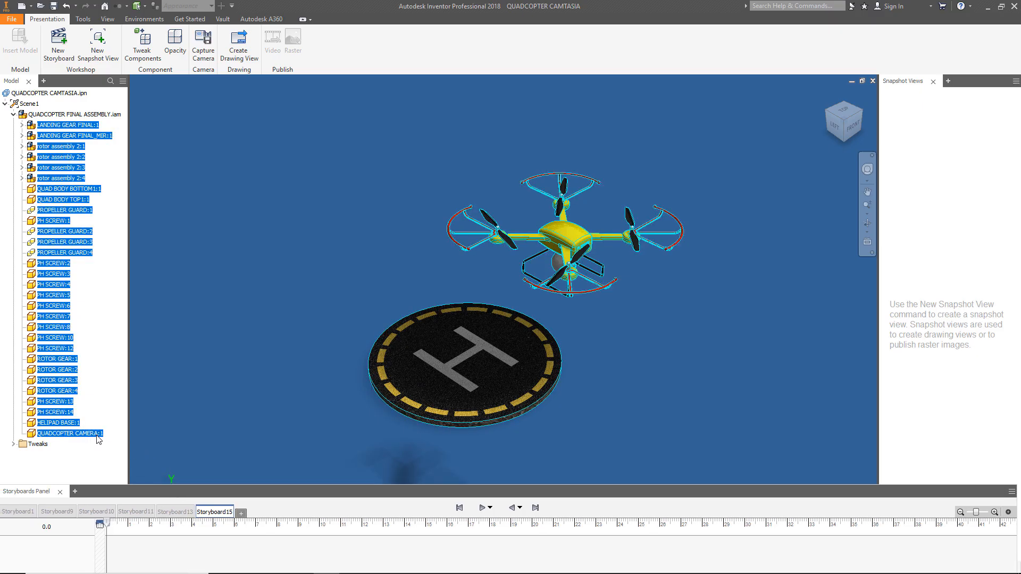
ctrl+click(66, 424)
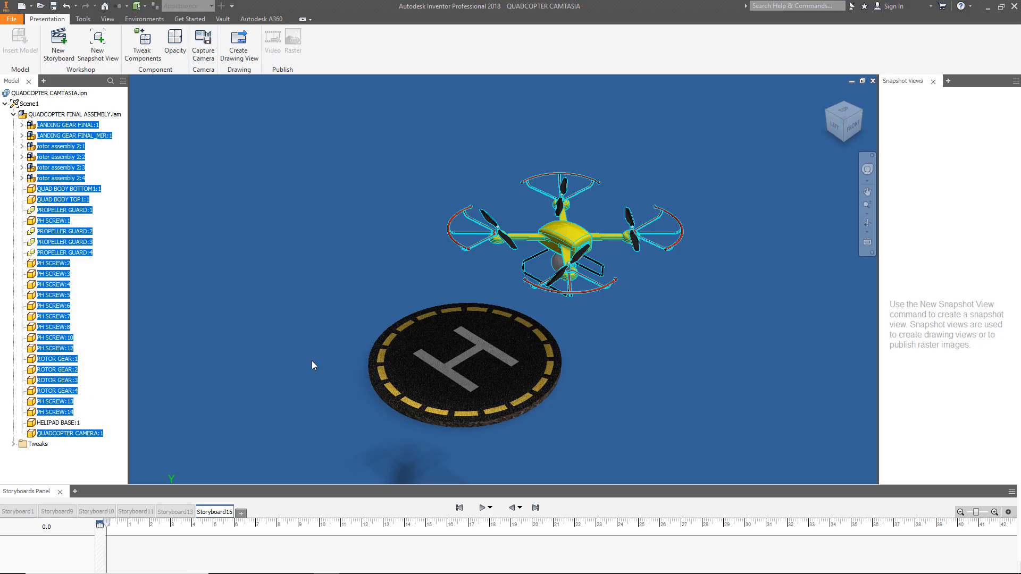
Step: Add a rotation tweak of 360 degrees over 10 seconds to the selected components, pivoting at the middle of the body's lettered face
click(144, 46)
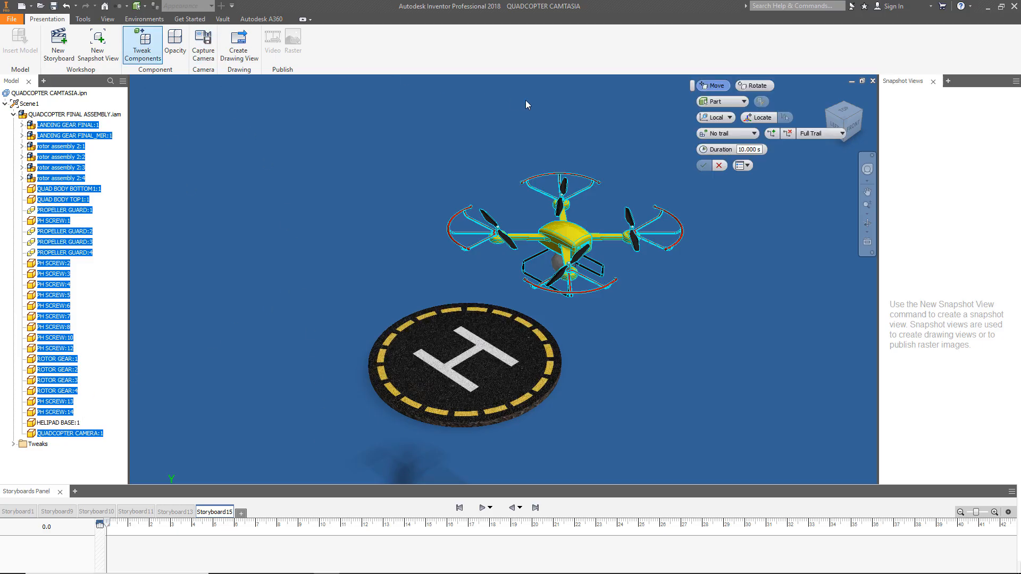
click(755, 85)
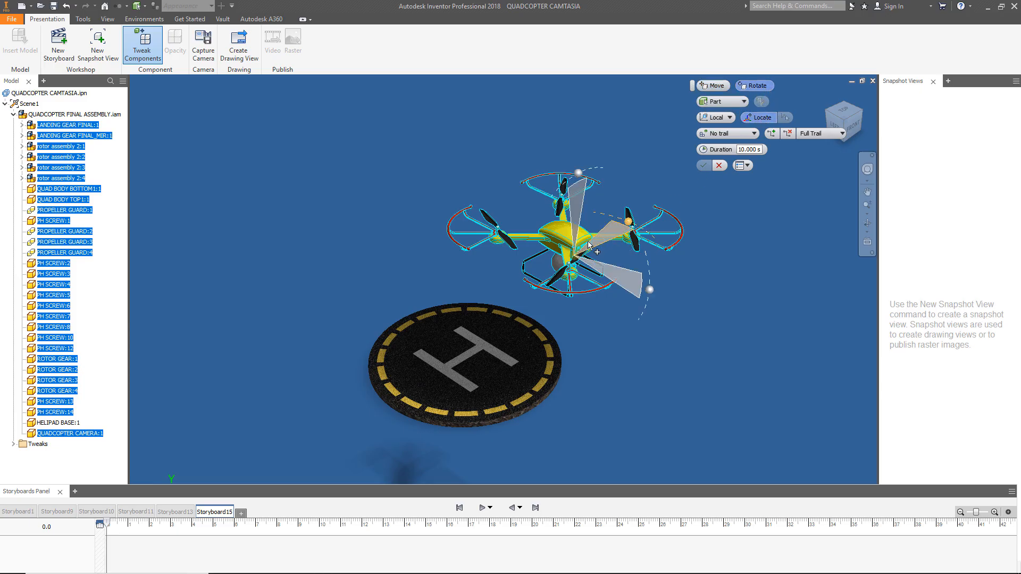
scroll(583, 246, up, 3)
scroll(585, 244, up, 5)
scroll(589, 241, down, 2)
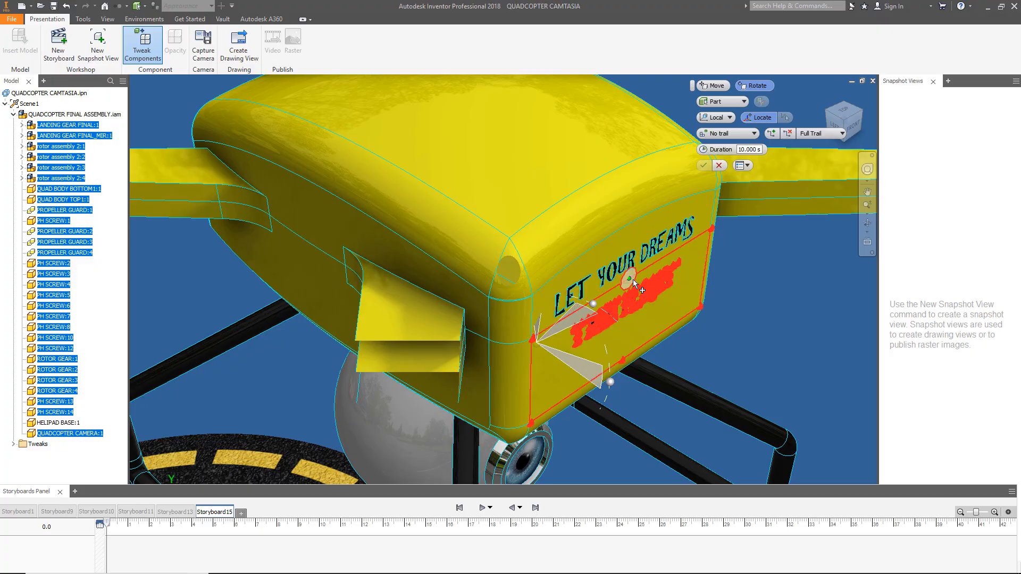
click(634, 282)
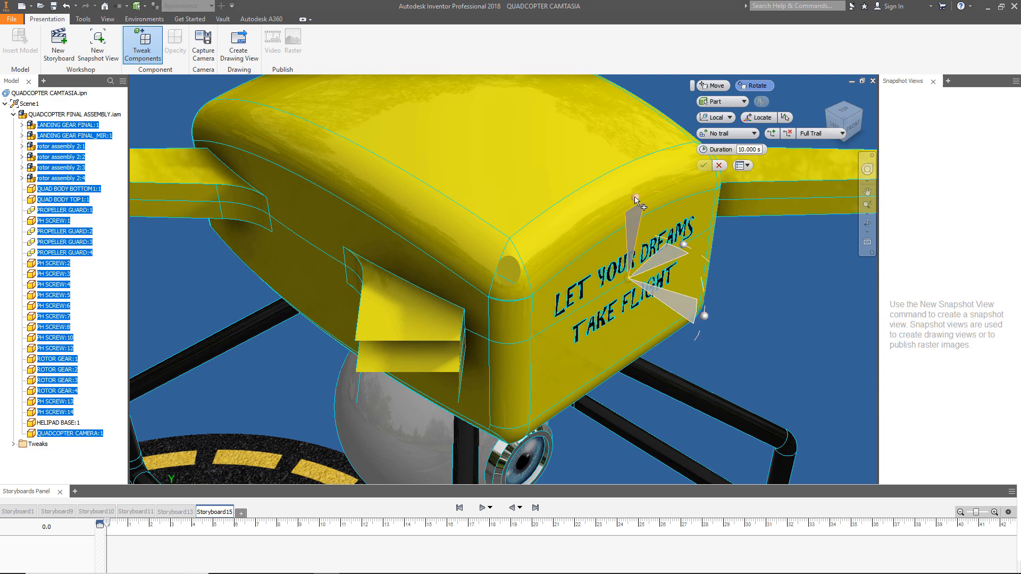
mouse_move(635, 201)
mouse_down()
mouse_move(608, 219)
mouse_move(585, 281)
mouse_move(634, 181)
mouse_up()
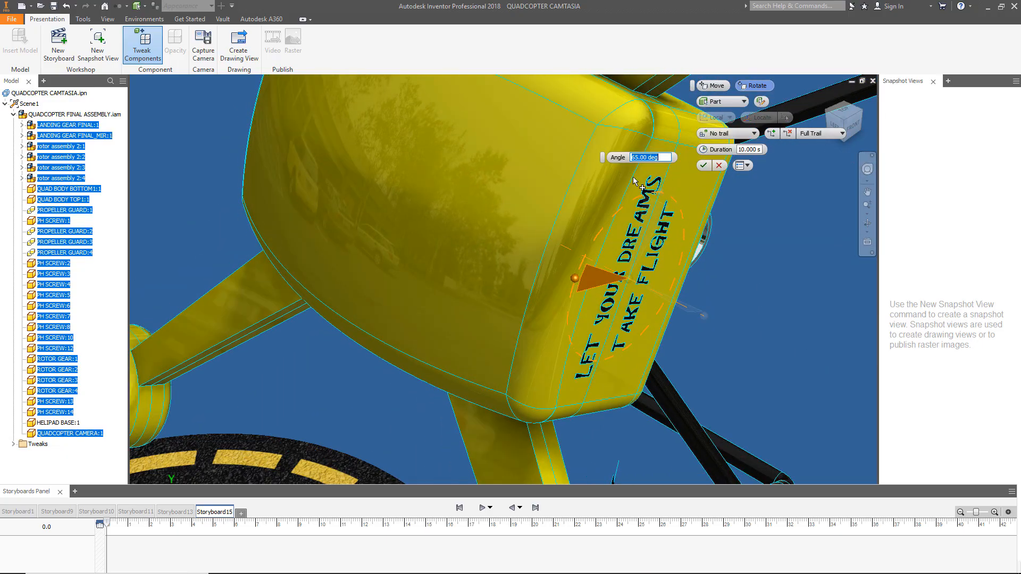
text(360)
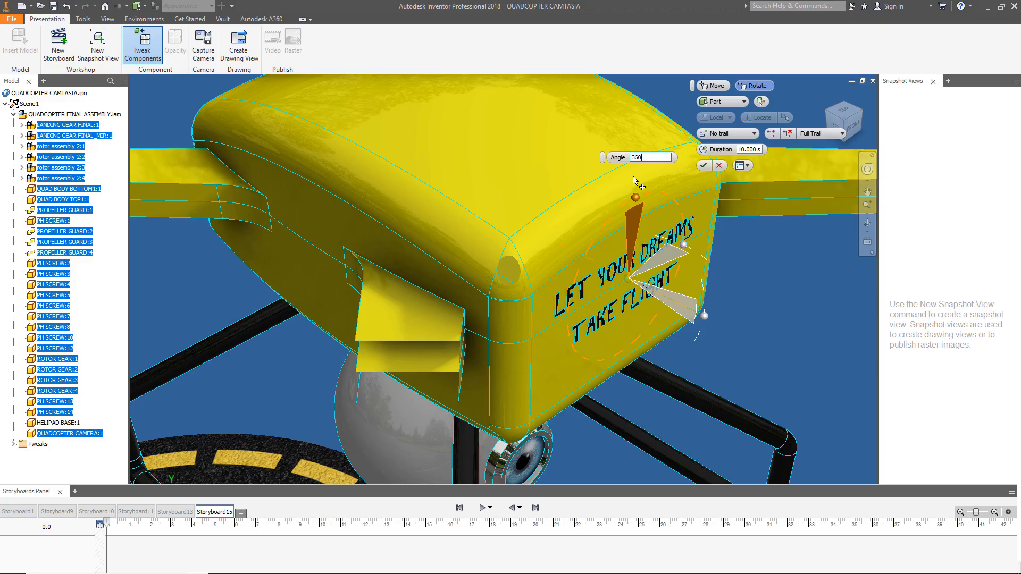
click(755, 149)
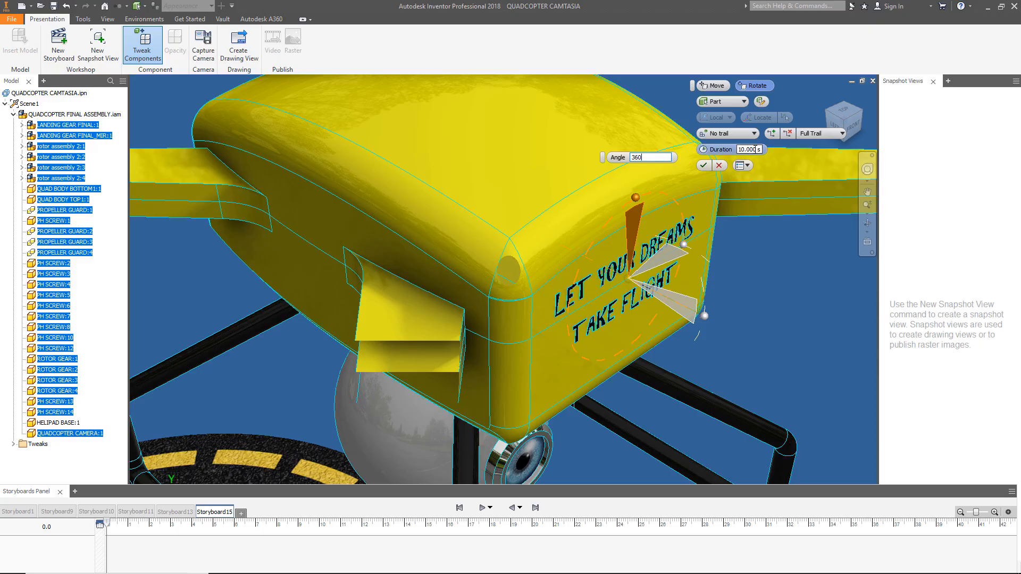
click(705, 166)
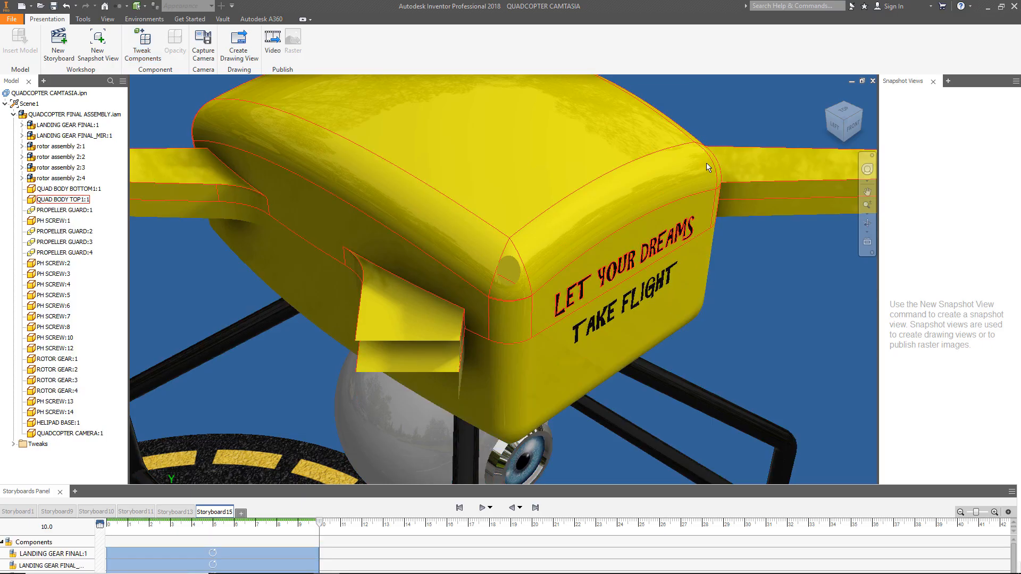
Step: Move the storyboard playhead to 12.1 seconds
scroll(596, 208, up, 5)
scroll(594, 203, down, 3)
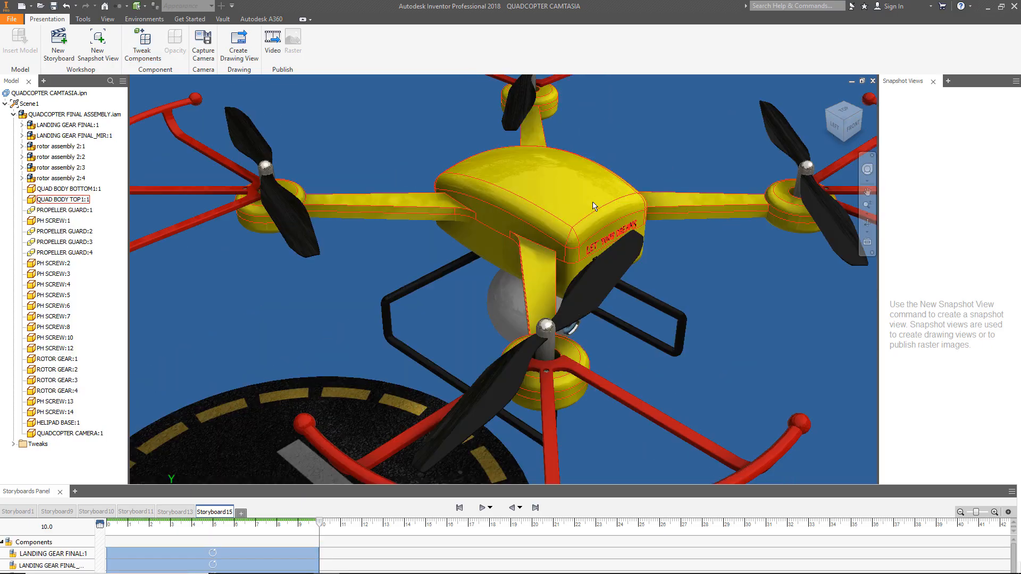
scroll(594, 192, up, 3)
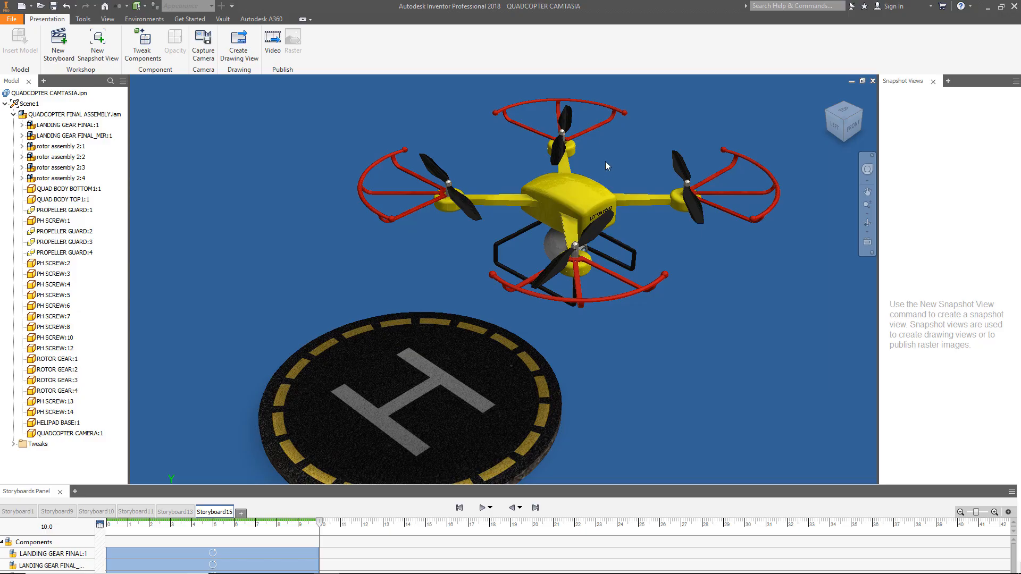
middle_drag(603, 158, 537, 184)
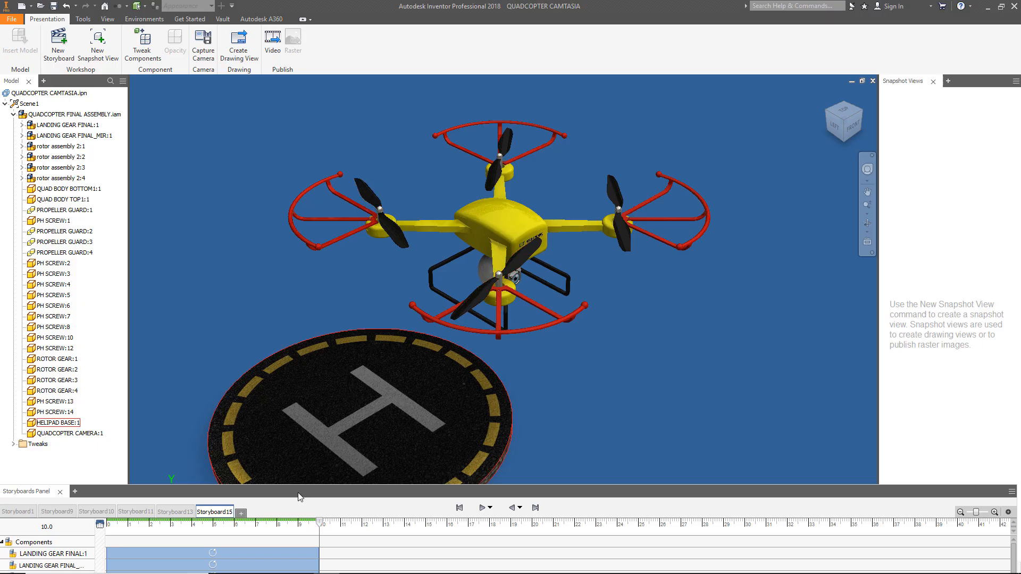
drag(321, 525, 365, 525)
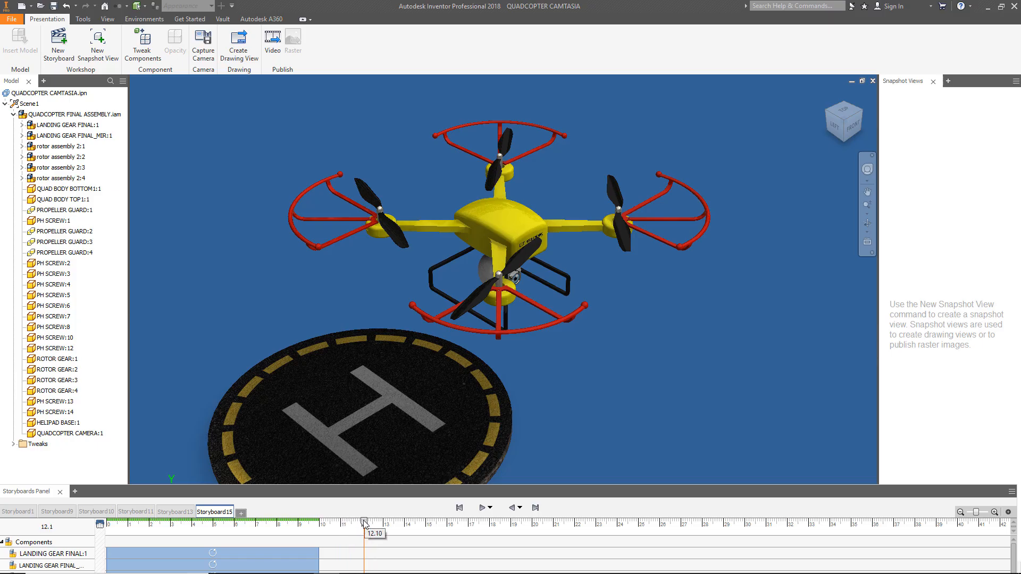
Step: Expand the four rotor assemblies and select the propeller center post and both propellers of rotor assembly 2:1
click(22, 146)
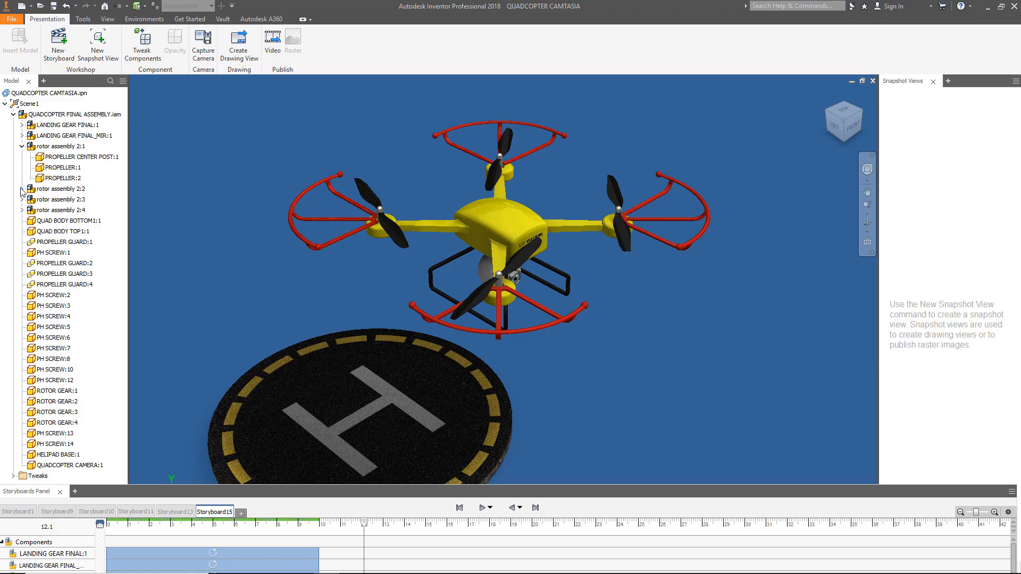
click(22, 189)
click(23, 233)
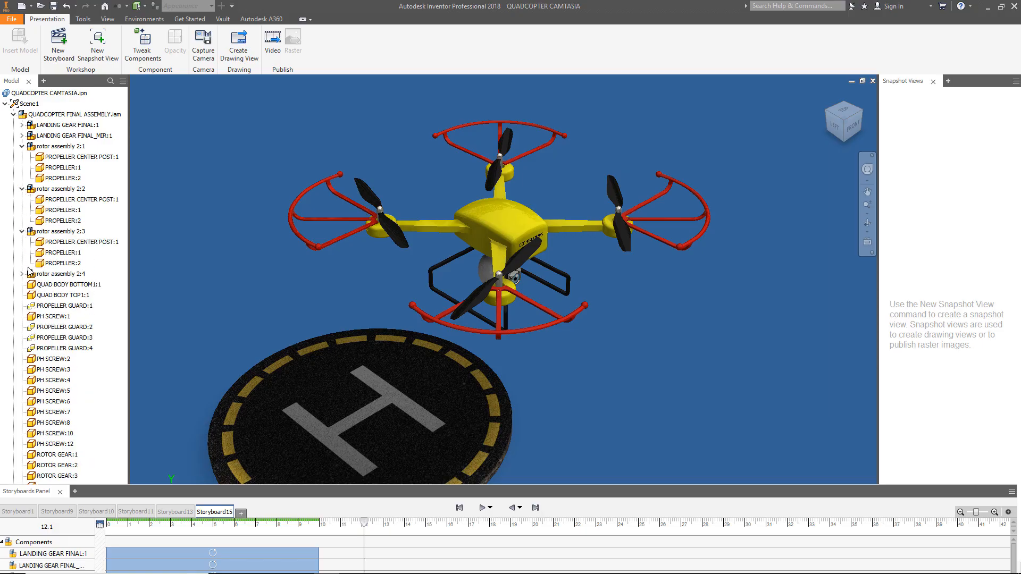
click(22, 274)
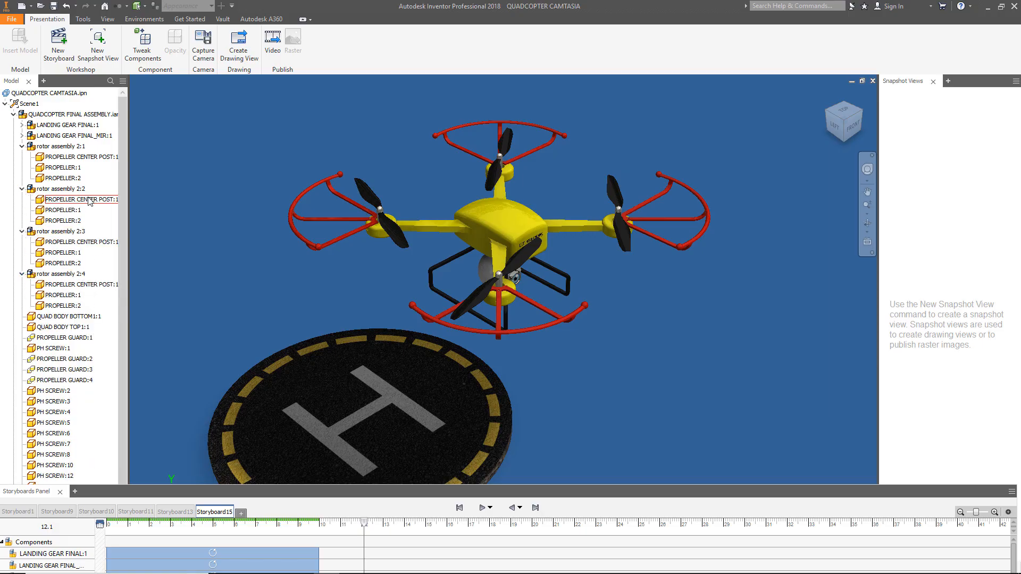
click(77, 168)
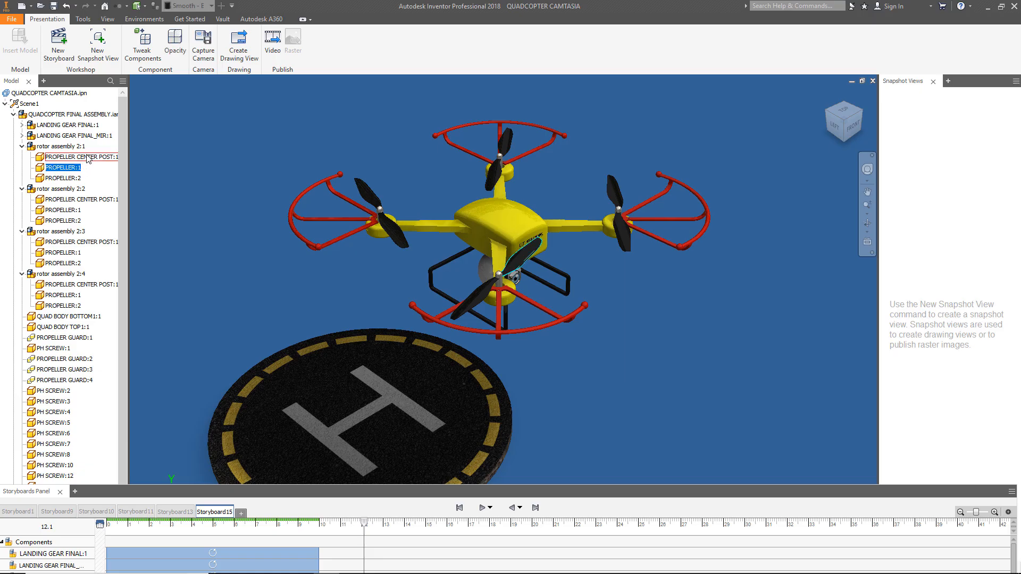
ctrl+click(80, 157)
ctrl+click(62, 178)
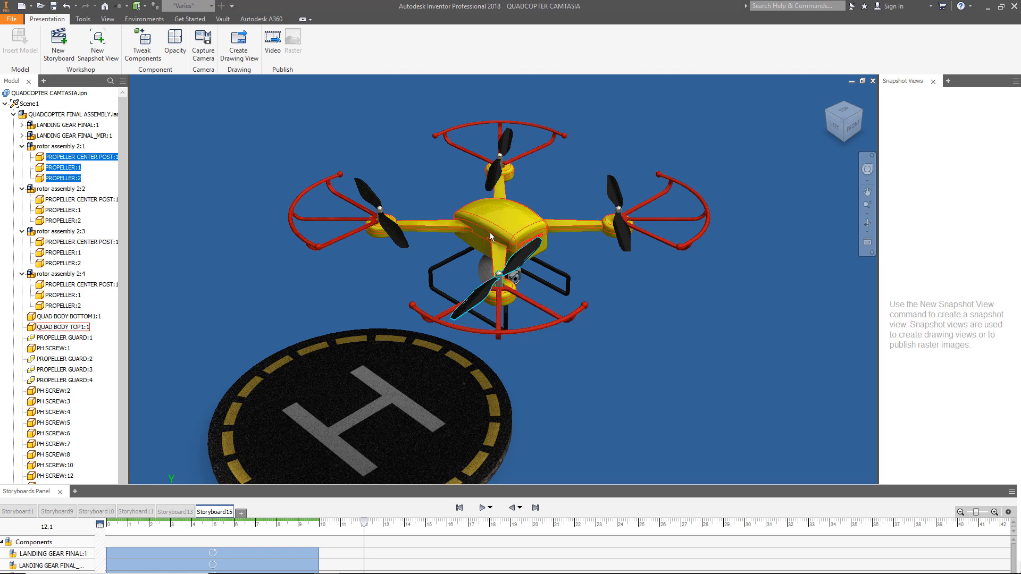
Step: Add a rotation tweak of -7200 degrees over 10 seconds to the selected rotor assembly 2:1 parts, pivoting about their center post
click(142, 47)
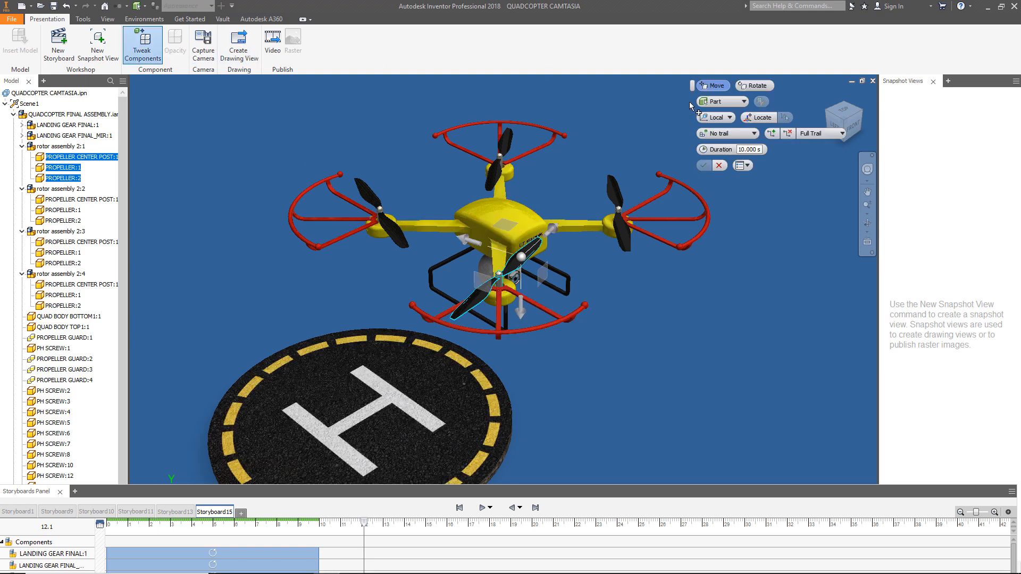
click(756, 86)
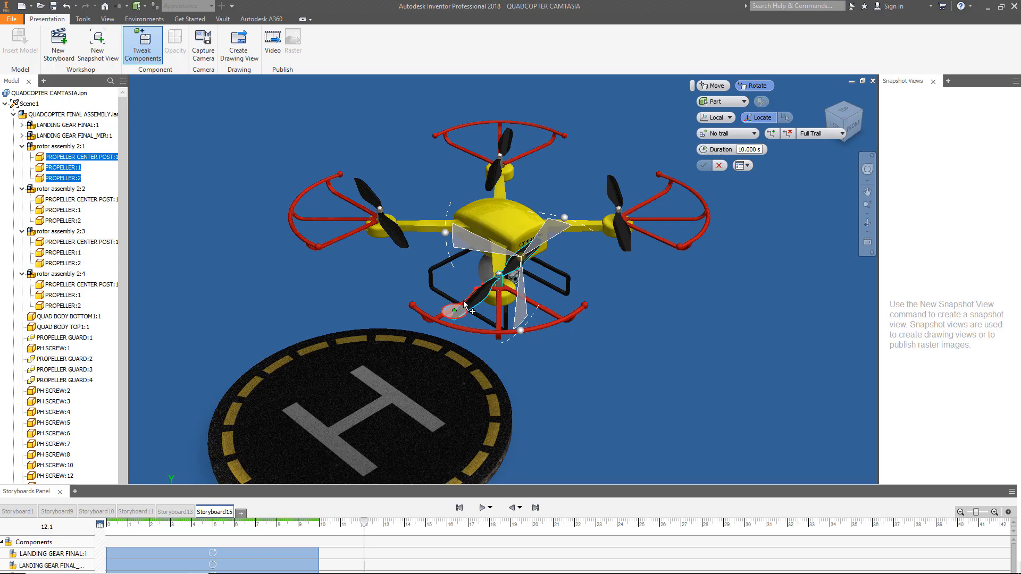
scroll(509, 291, up, 5)
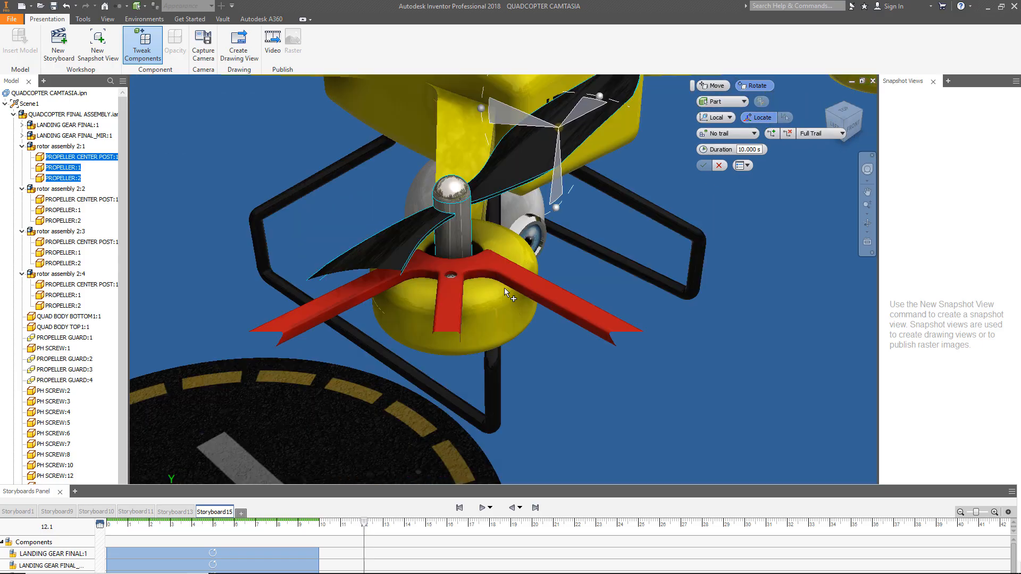
click(459, 242)
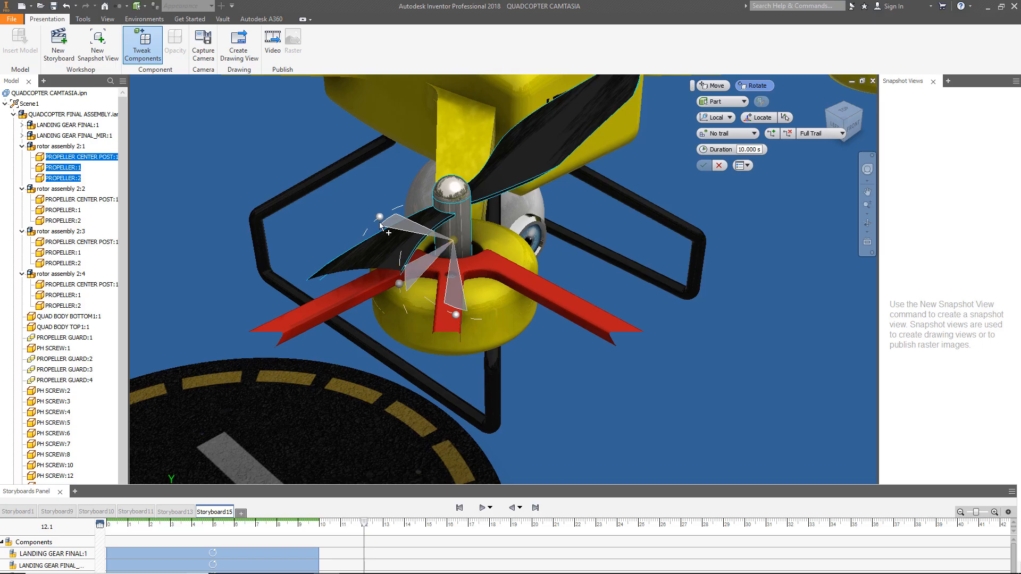
drag(381, 226, 543, 250)
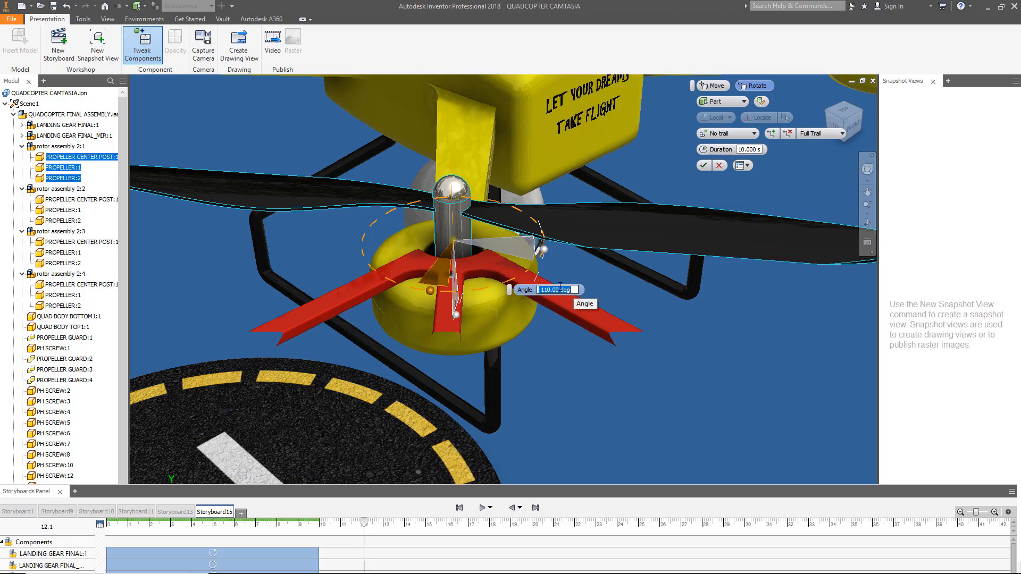
double_click(552, 289)
text(-72)
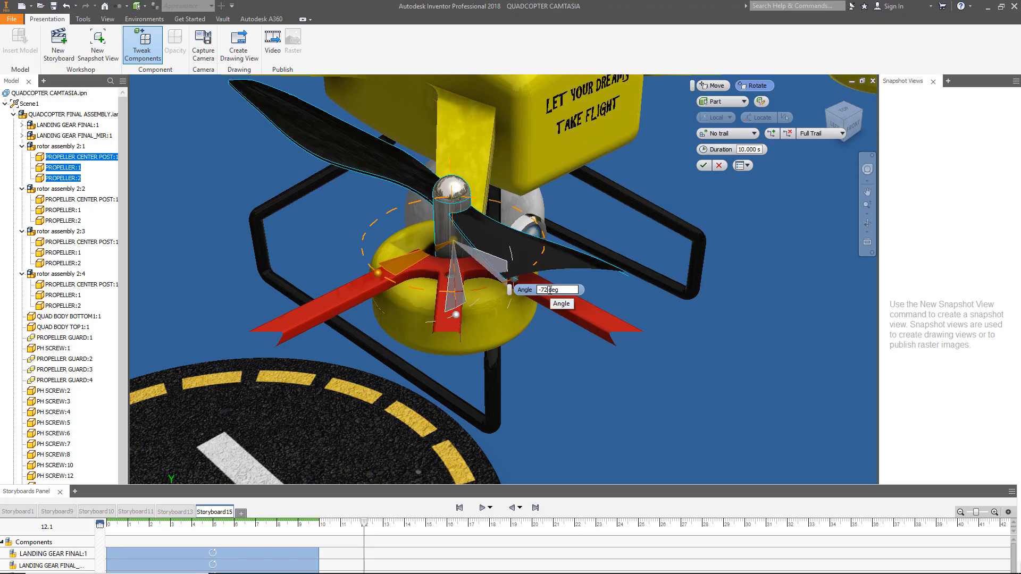
text(00)
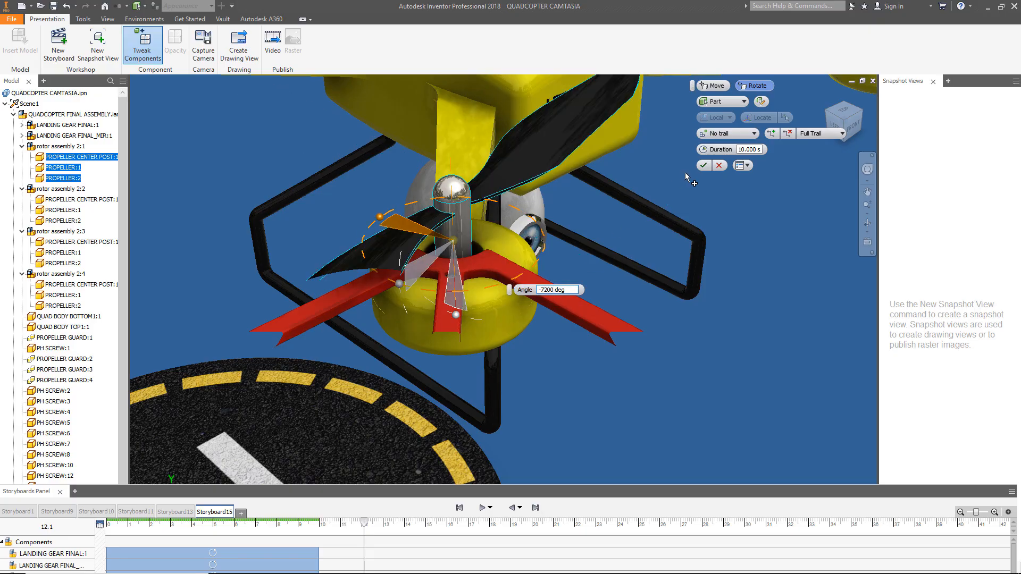
click(704, 166)
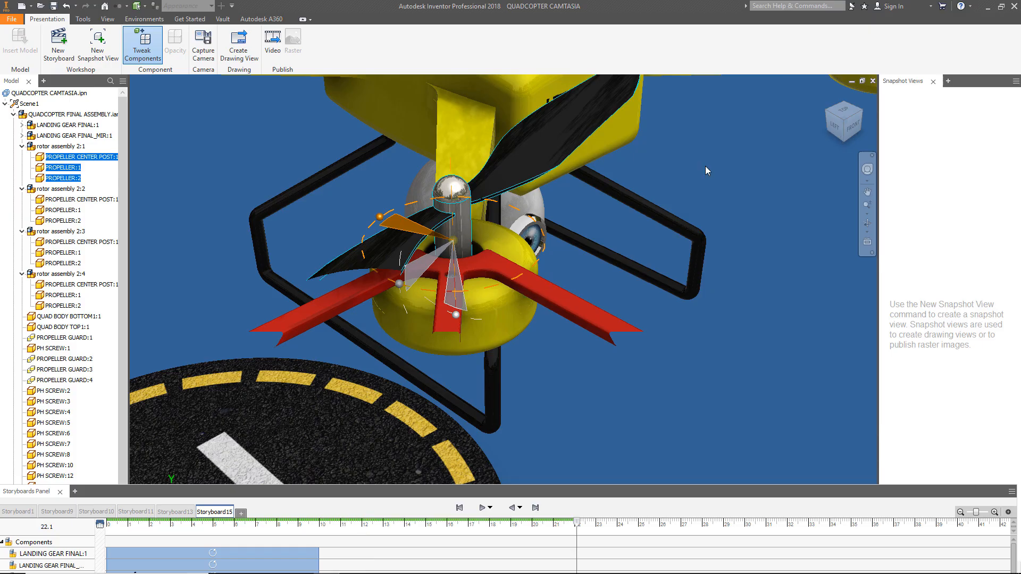
Step: Enlarge the storyboard timeline and reopen the new propeller tweak to check its angle, then accept it and shrink the timeline again
scroll(571, 540, down, 10)
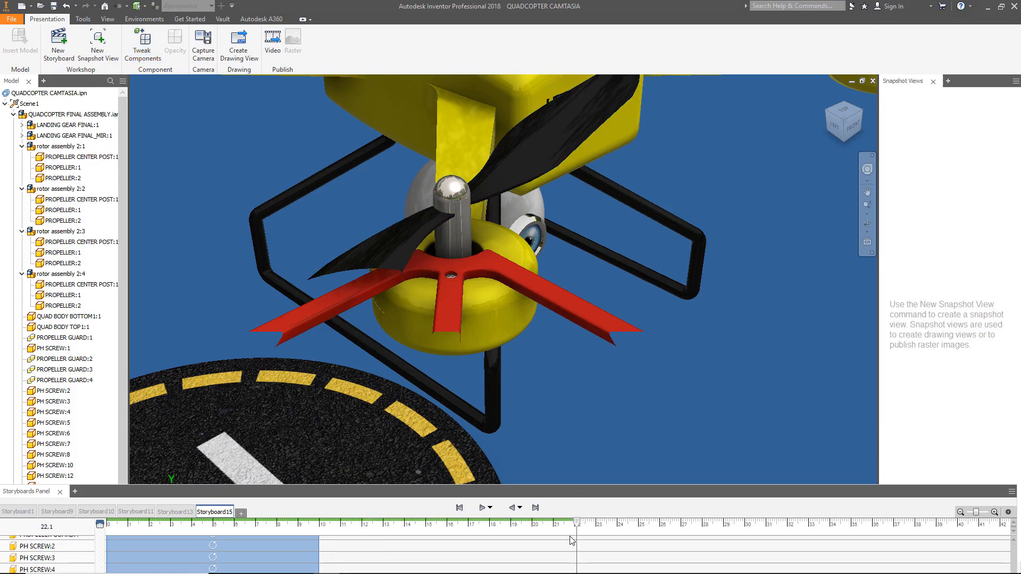
drag(592, 486, 593, 274)
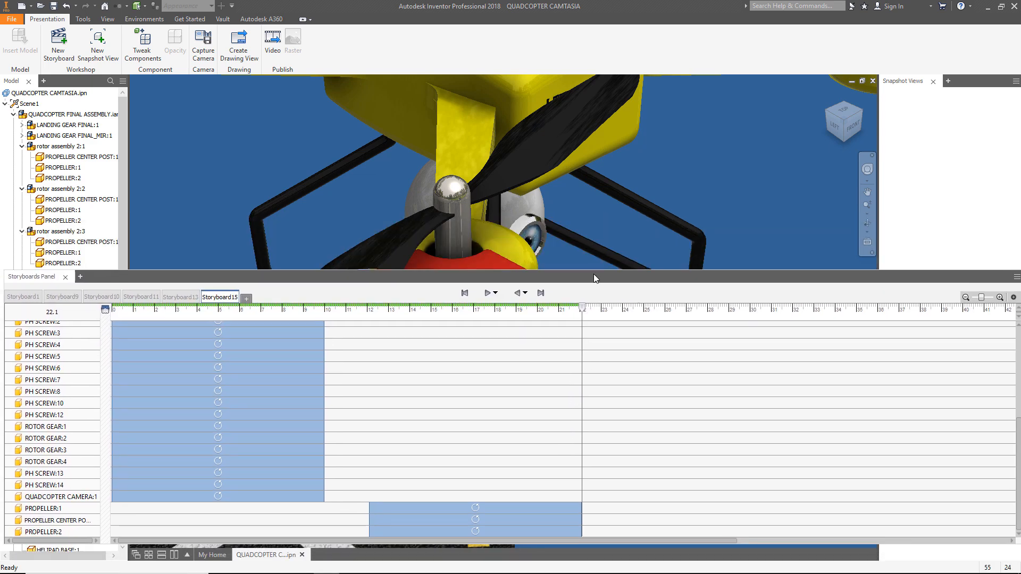
right_click(531, 505)
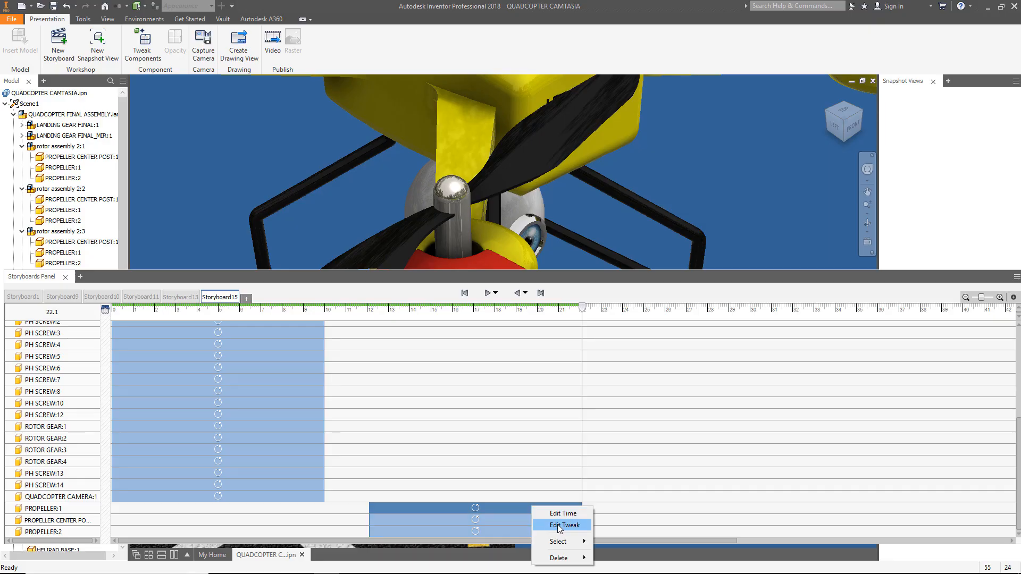
click(556, 526)
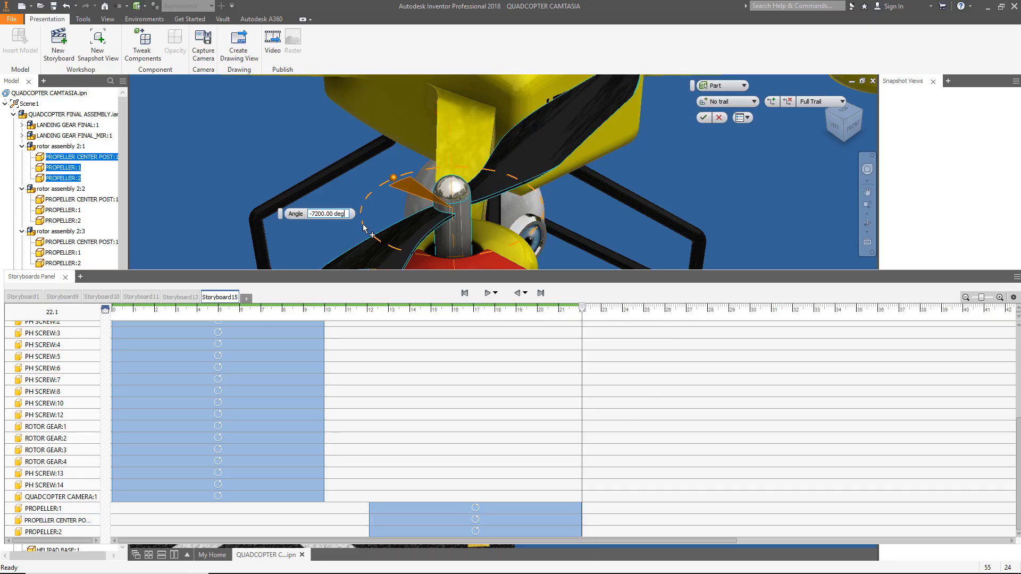
drag(790, 280, 771, 449)
click(703, 118)
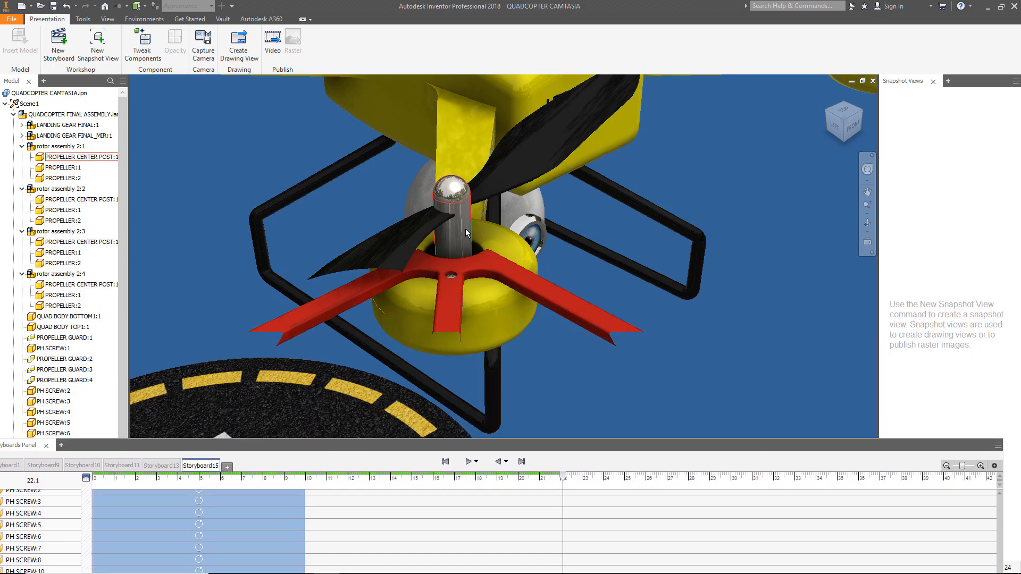
Step: Add a 7200 degree, 10-second rotation tweak to the center post and both propellers of rotor assembly 2:2, pivoting about that post
key(F6)
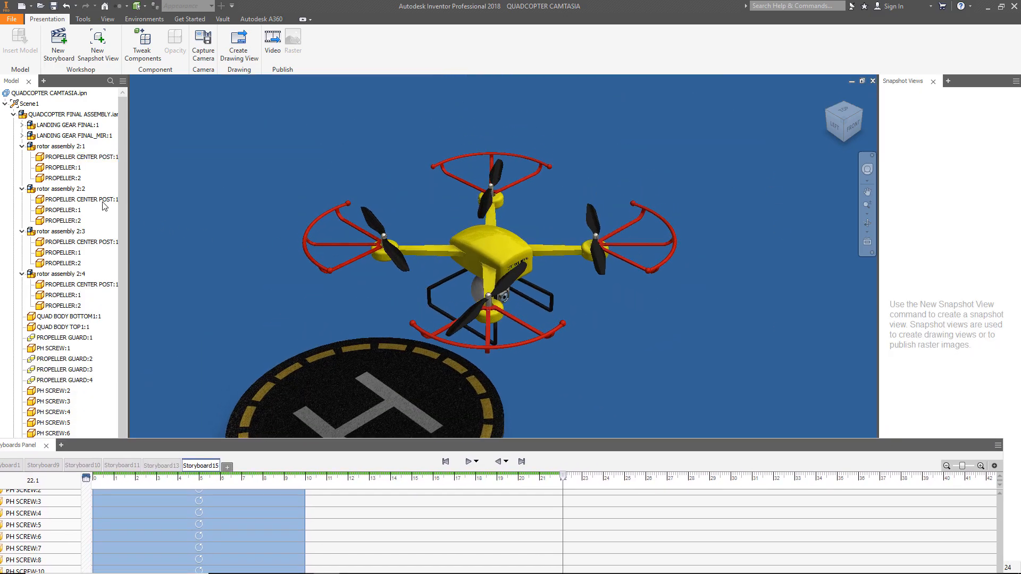
click(70, 205)
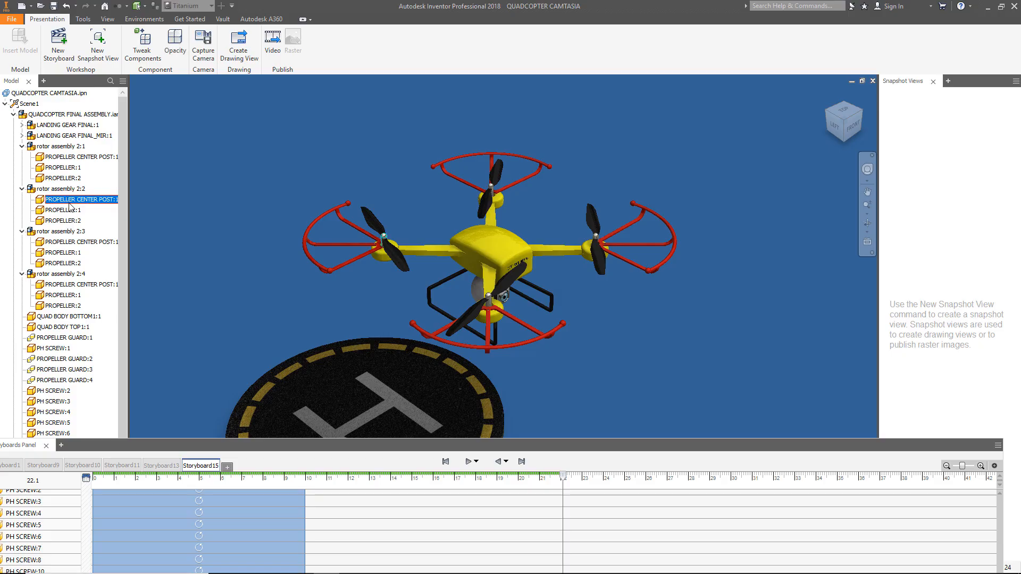
ctrl+click(62, 210)
ctrl+click(63, 221)
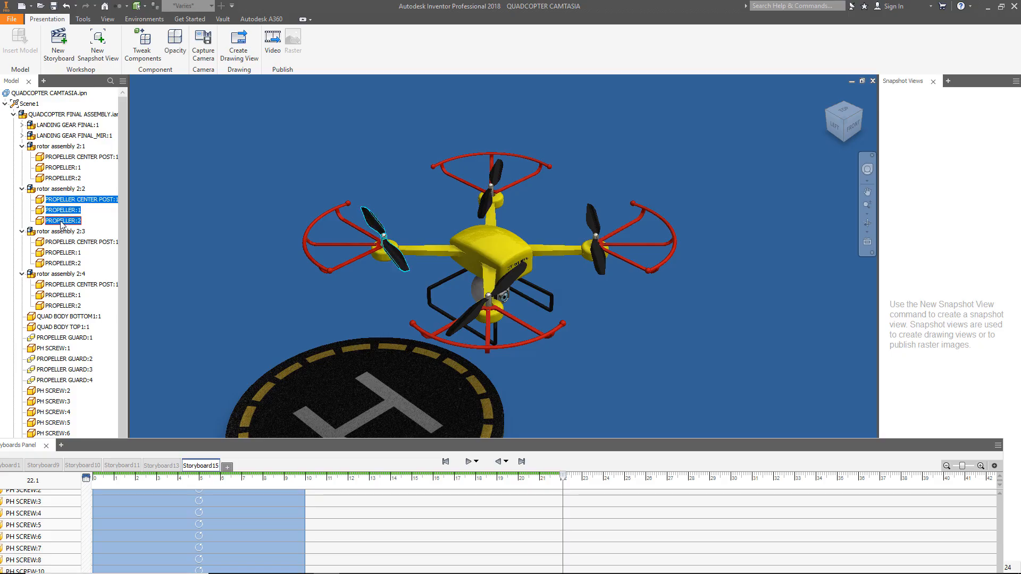
click(142, 43)
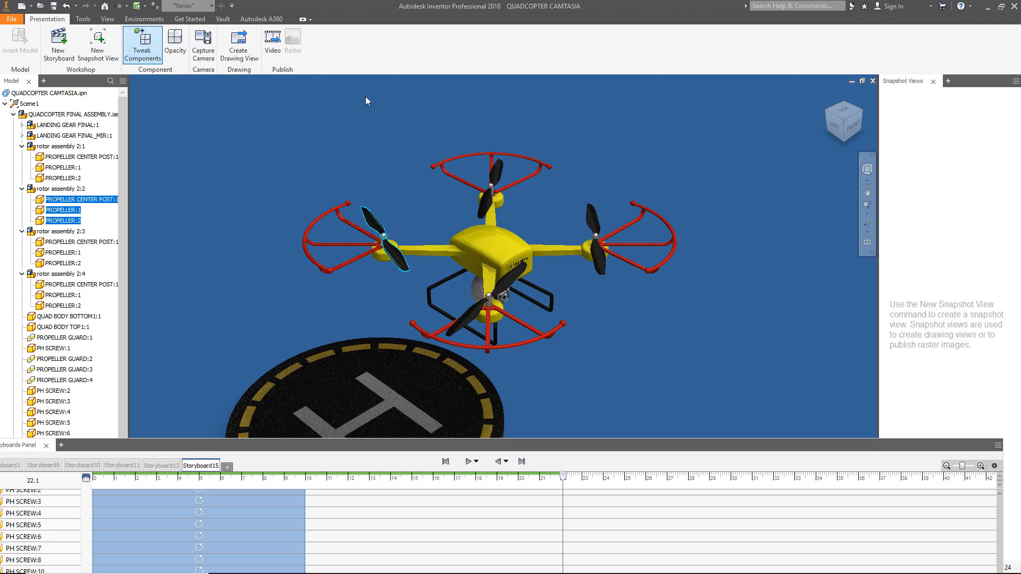
click(758, 86)
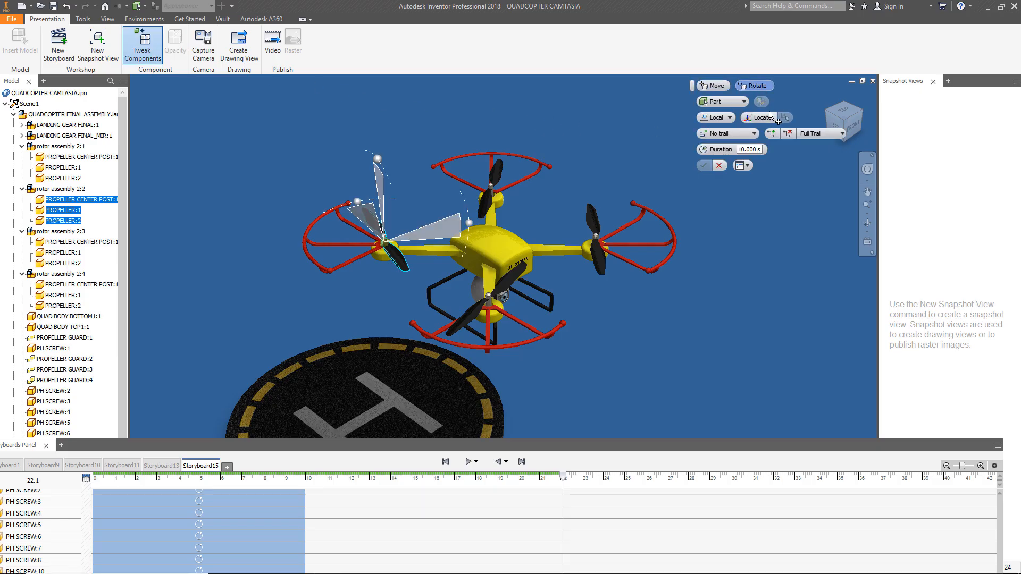
scroll(387, 243, up, 5)
scroll(382, 243, up, 2)
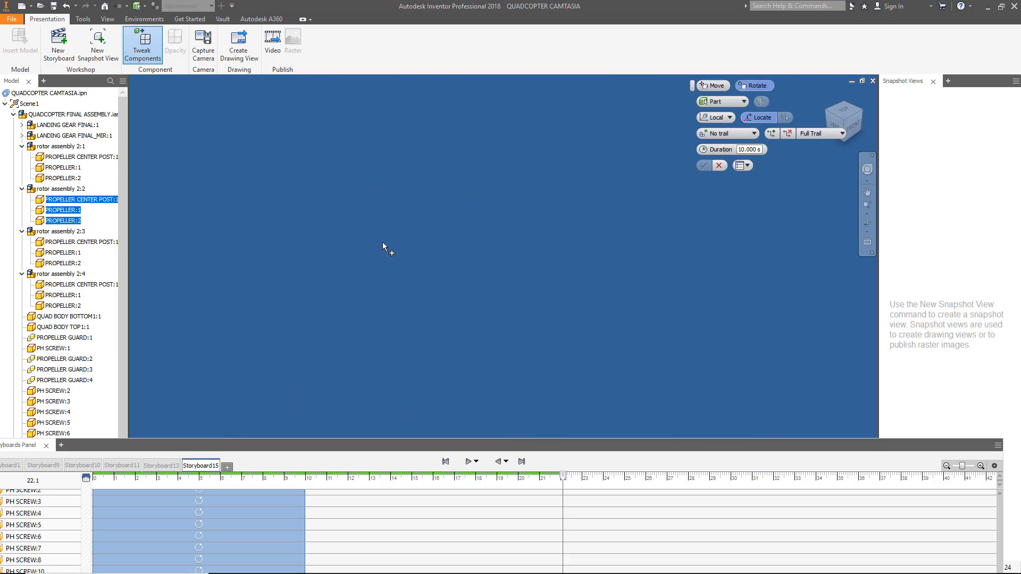
scroll(414, 247, down, 2)
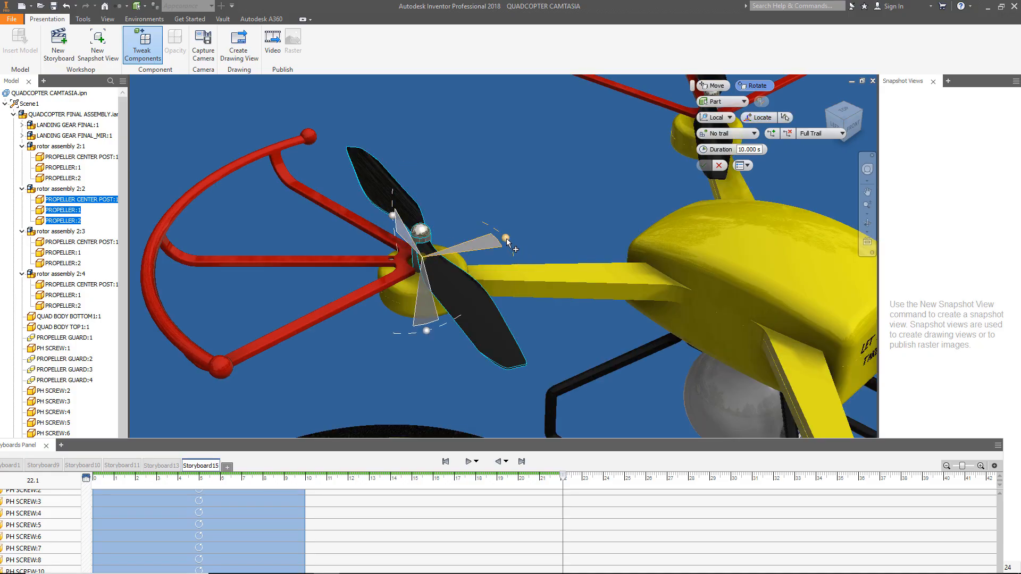
drag(506, 238, 516, 277)
text(7)
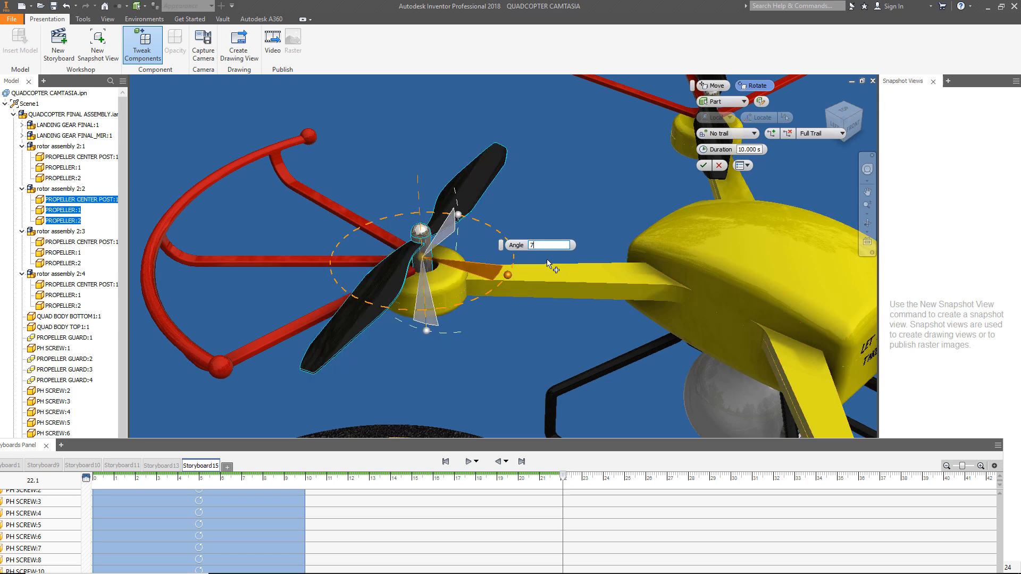
text(200)
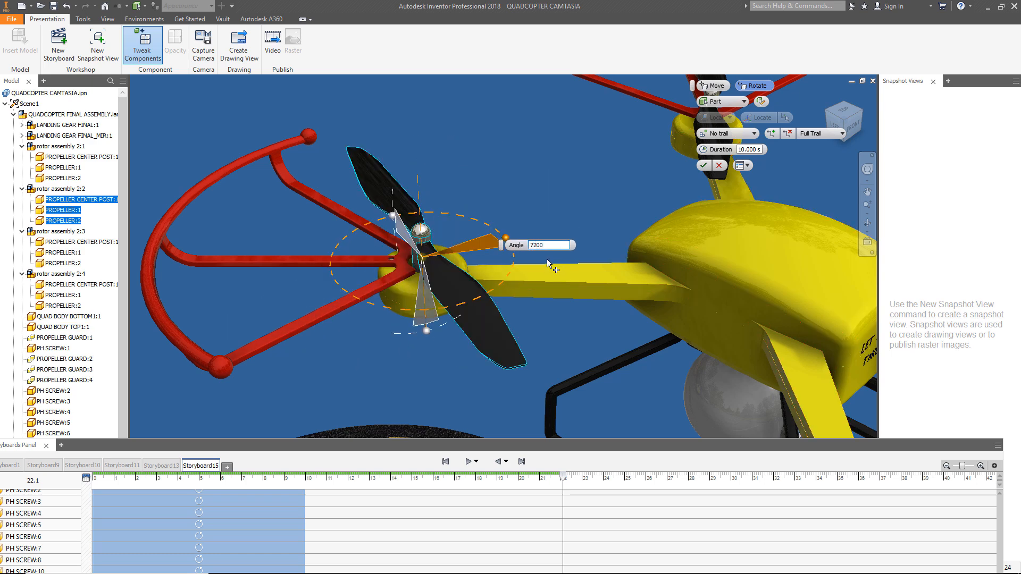
click(702, 165)
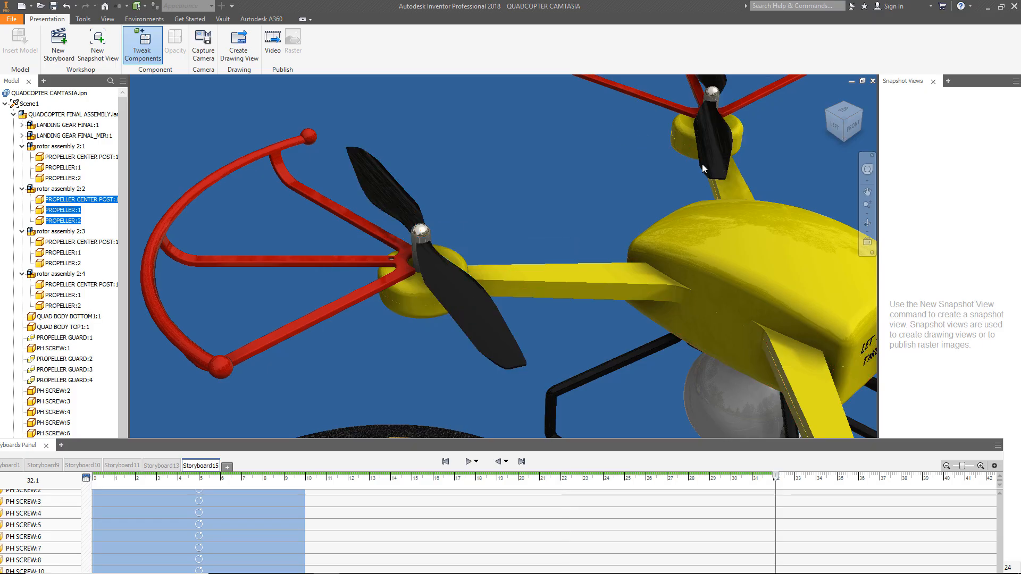
Step: Add a -7200 degree, 10-second rotation tweak to the center post and both propellers of rotor assembly 2:3, pivoting about that post
scroll(556, 194, up, 4)
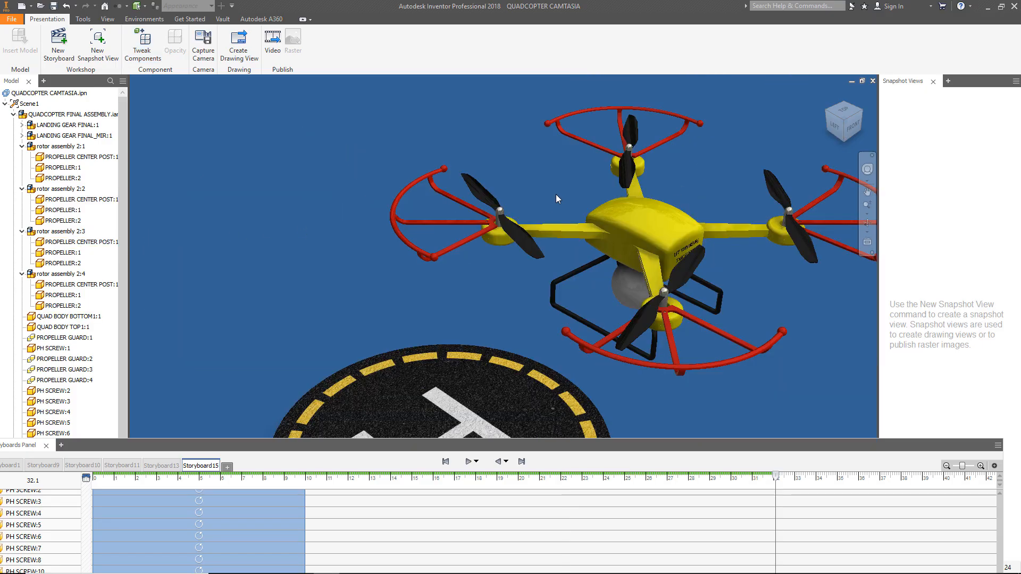
middle_drag(591, 178, 463, 195)
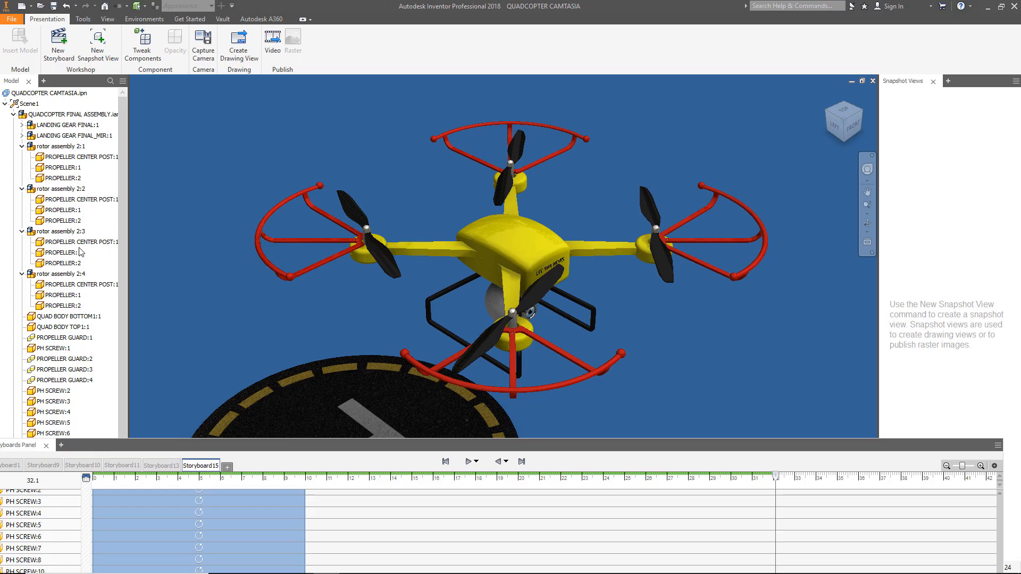
click(80, 243)
ctrl+click(74, 253)
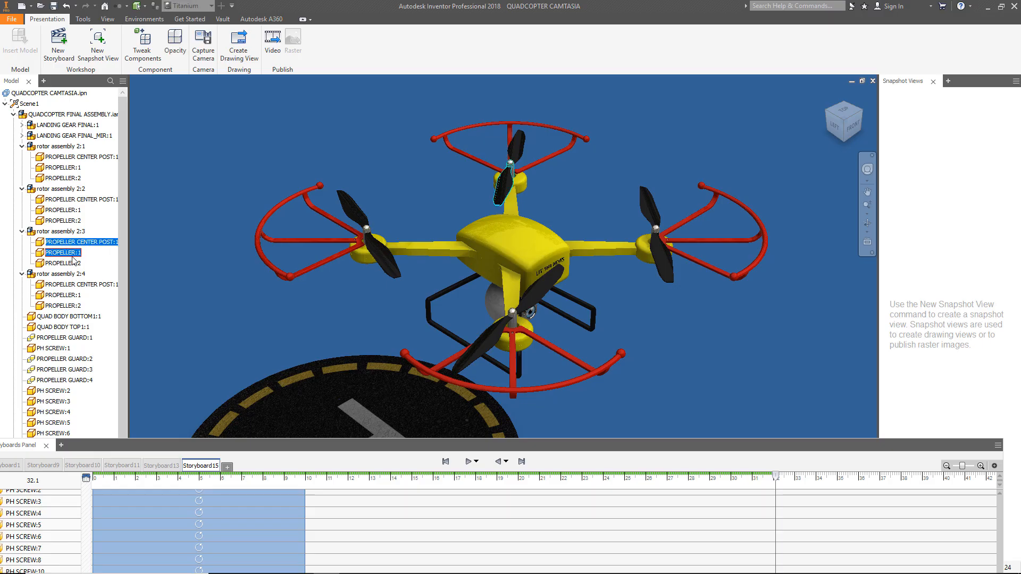
ctrl+click(74, 261)
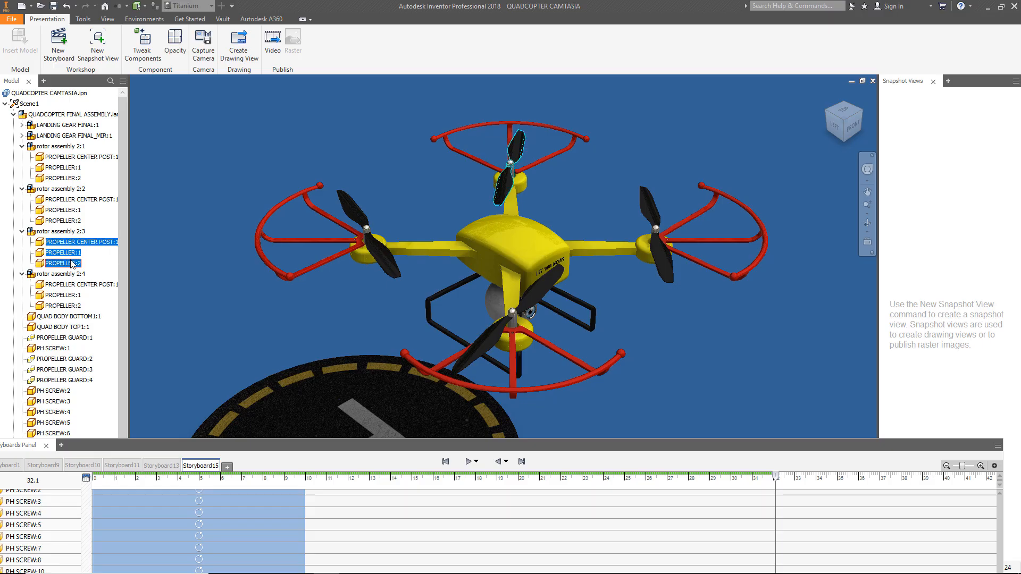
click(149, 50)
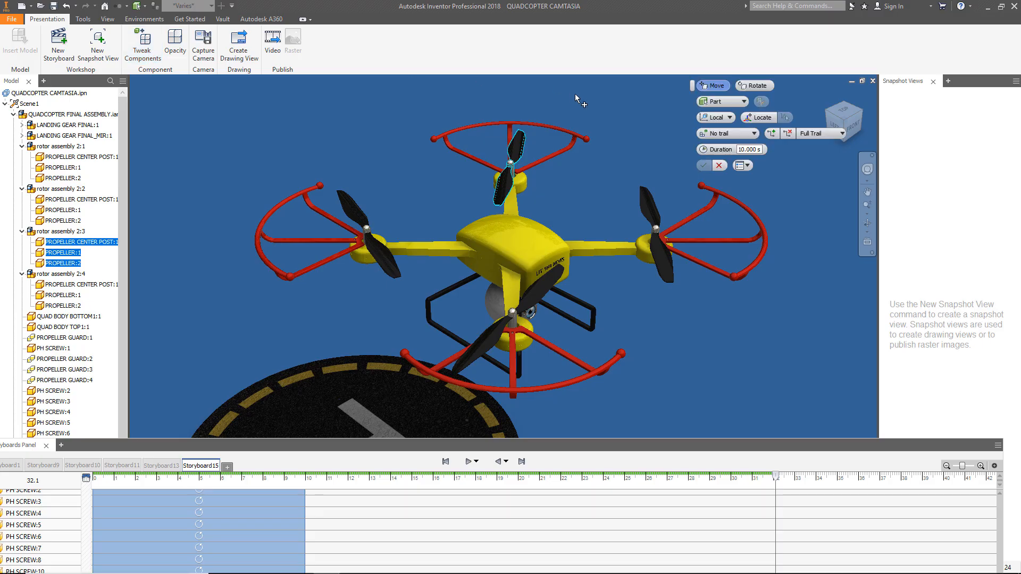
click(757, 85)
click(763, 118)
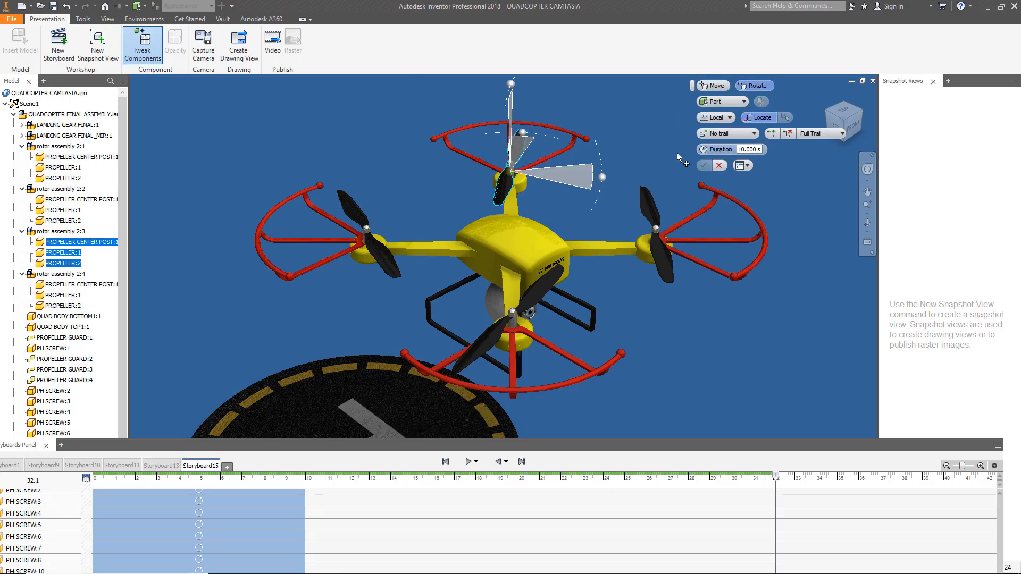
scroll(492, 189, up, 6)
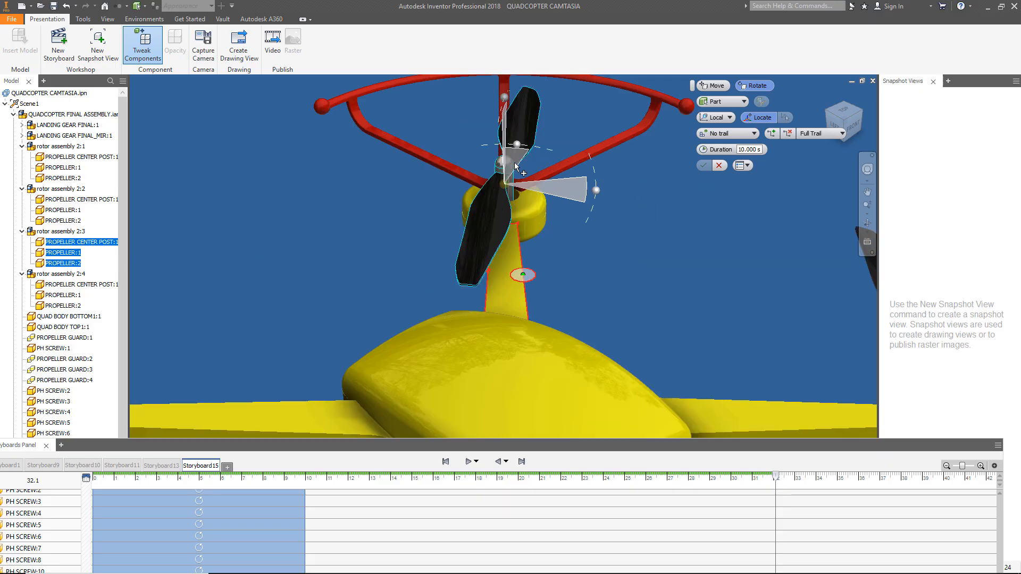
scroll(494, 191, down, 3)
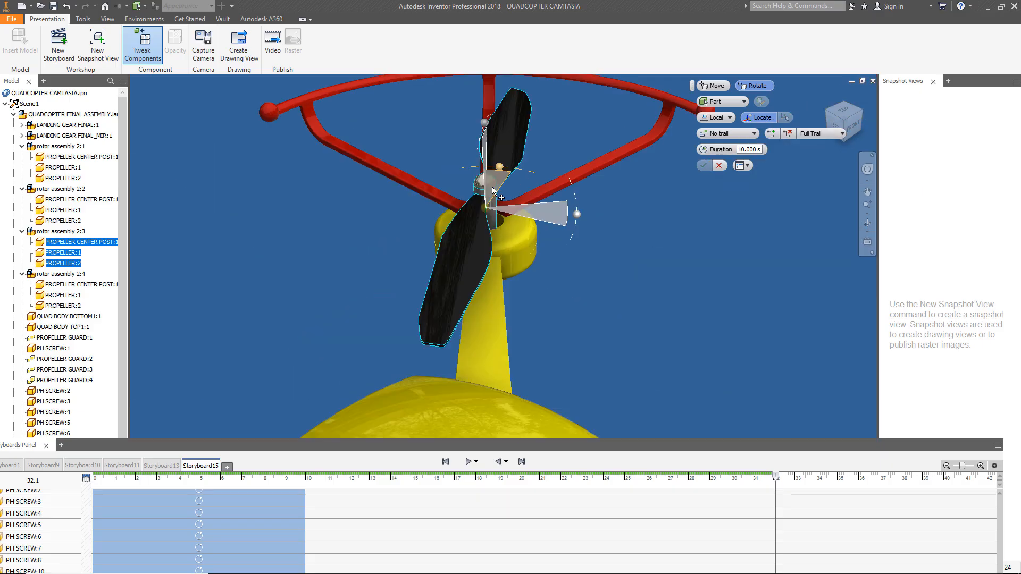
click(496, 214)
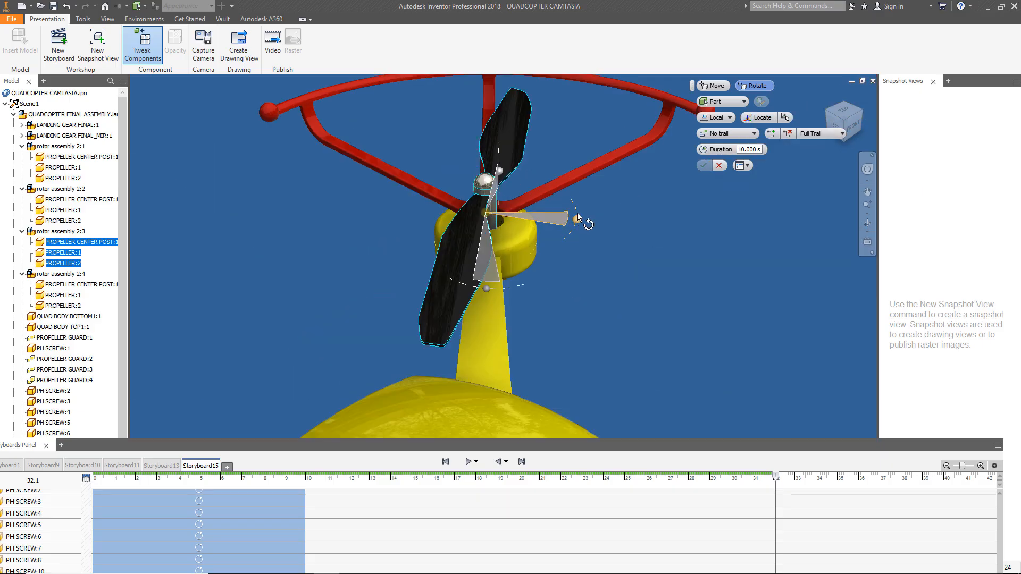
drag(577, 220, 556, 148)
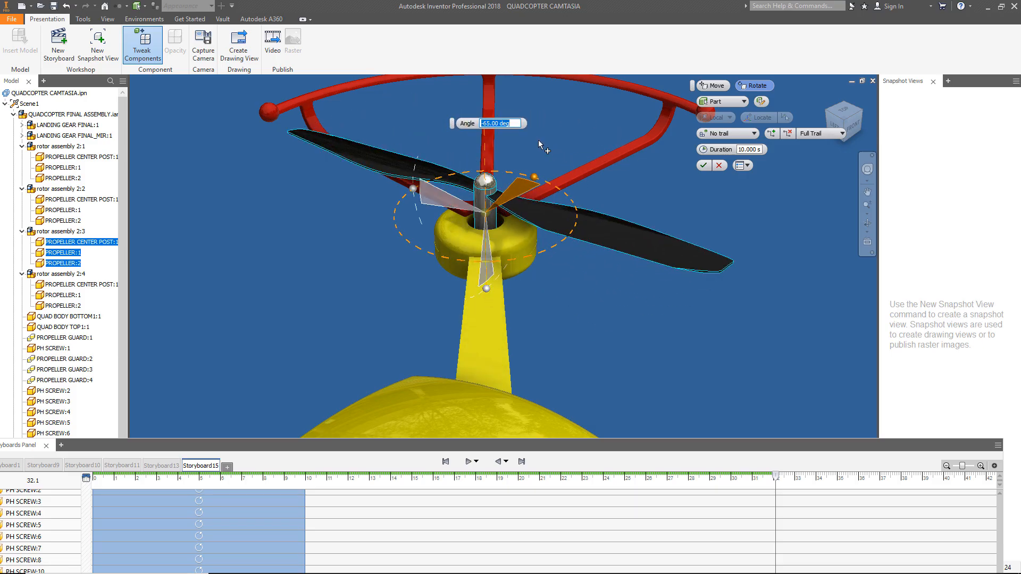
text(-7)
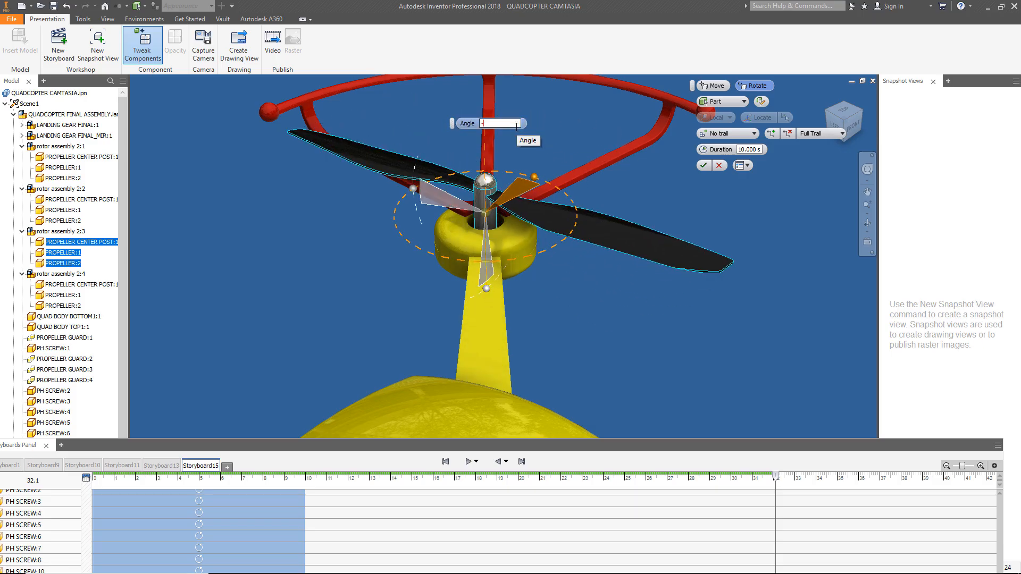
text(00)
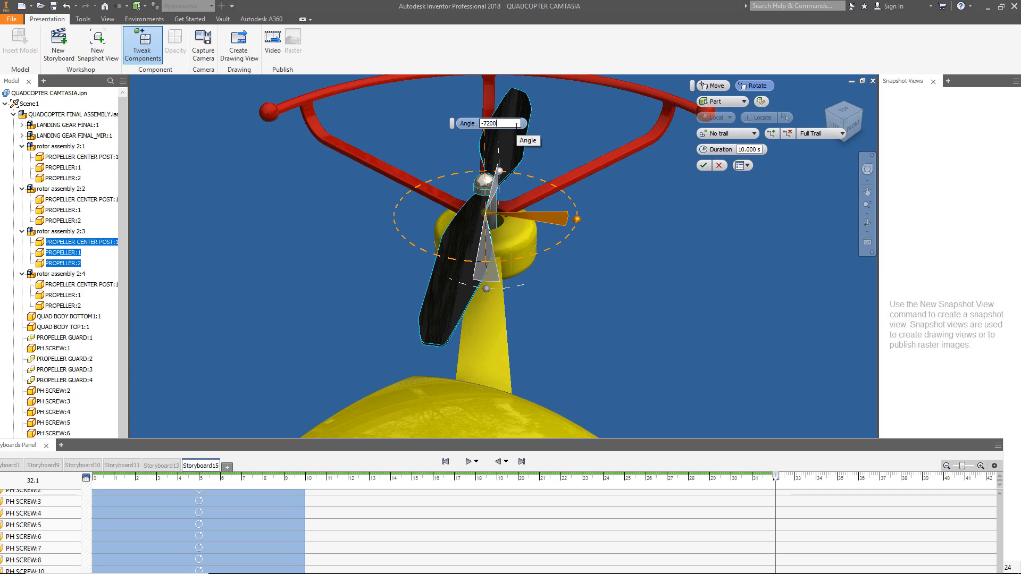
click(704, 165)
Step: Add a 7200 degree, 10-second rotation tweak to the center post and both propellers of rotor assembly 2:4, pivoting about that post
scroll(605, 212, up, 5)
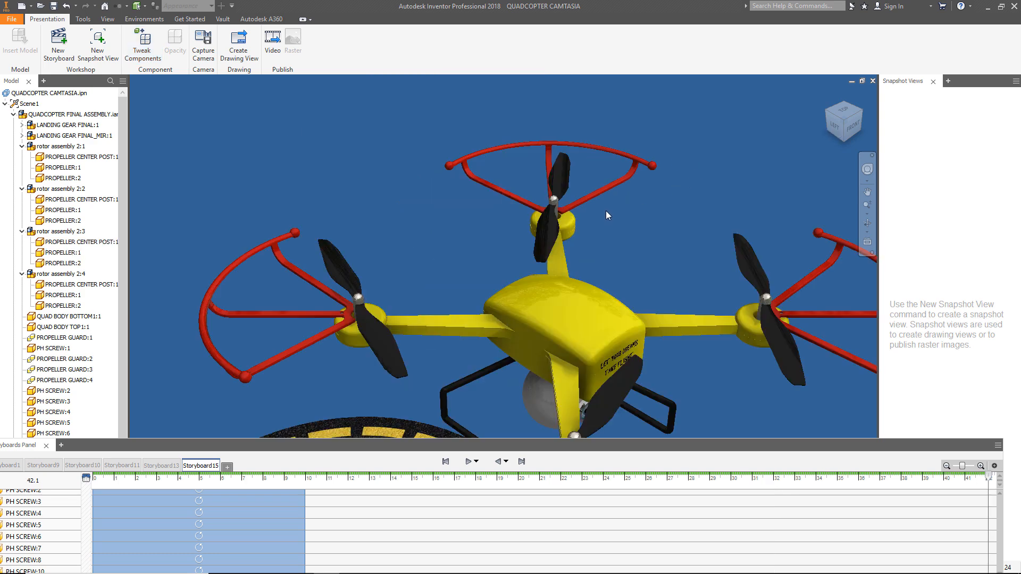
click(80, 285)
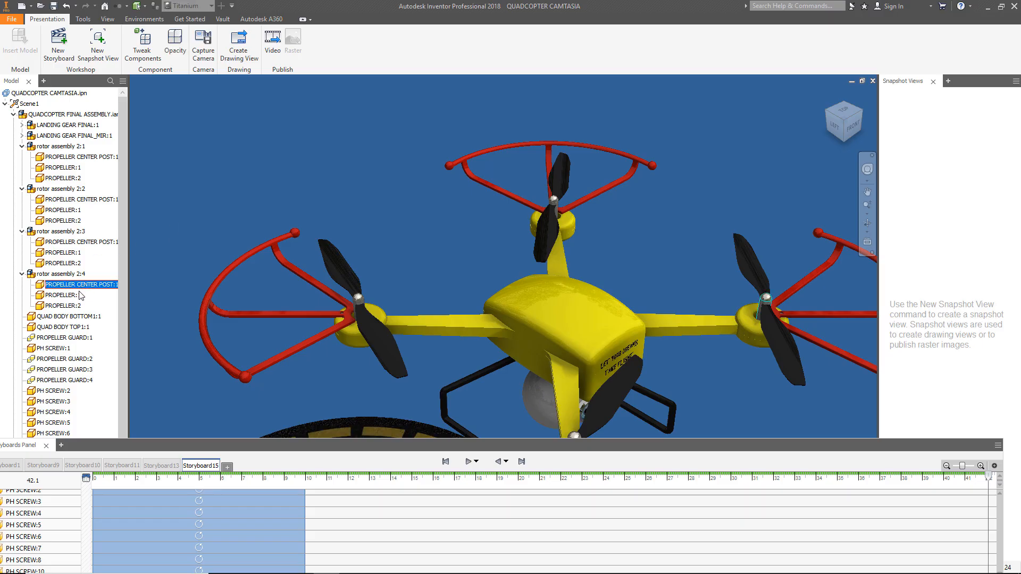
shift+click(69, 306)
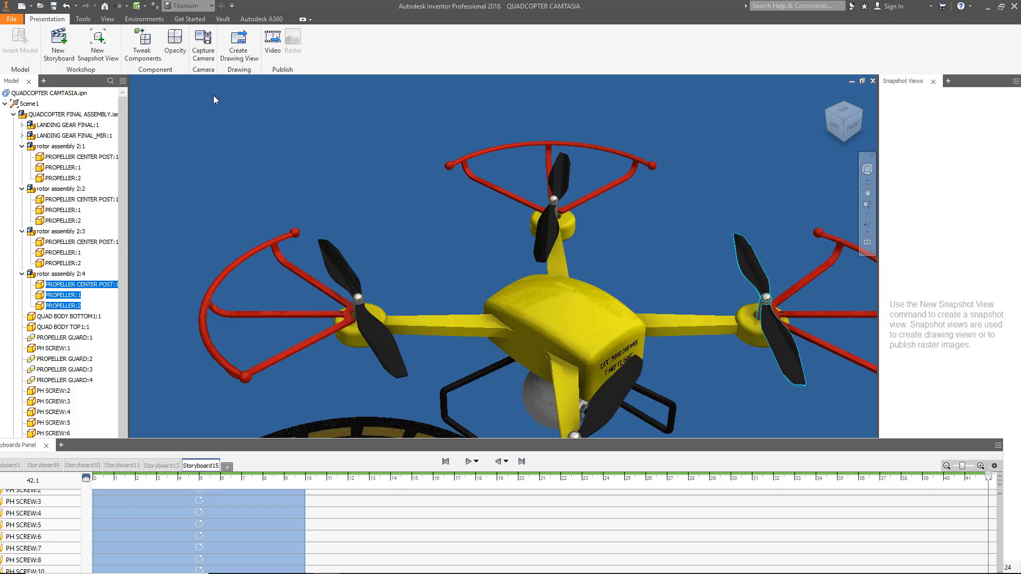
click(141, 42)
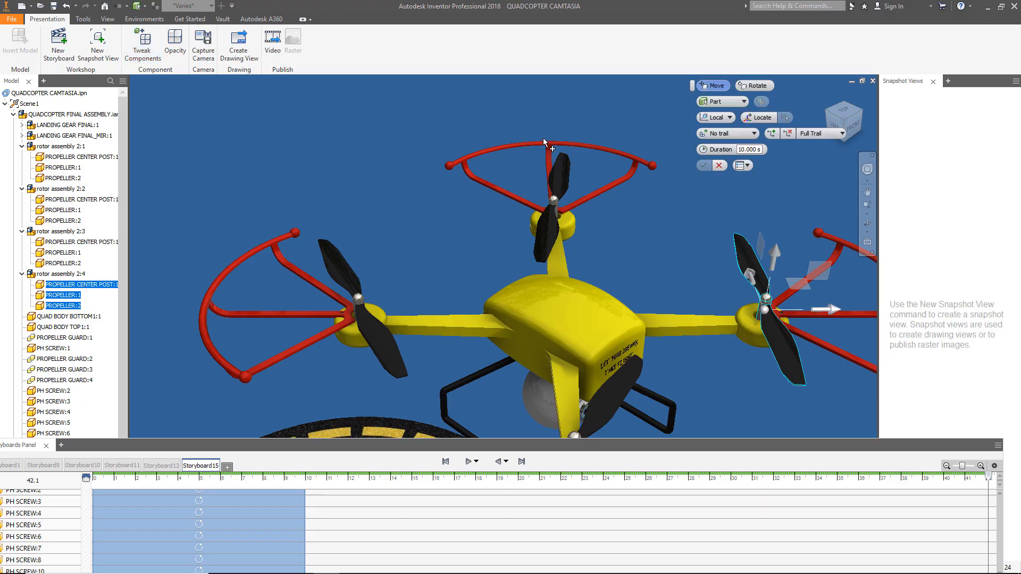
click(754, 86)
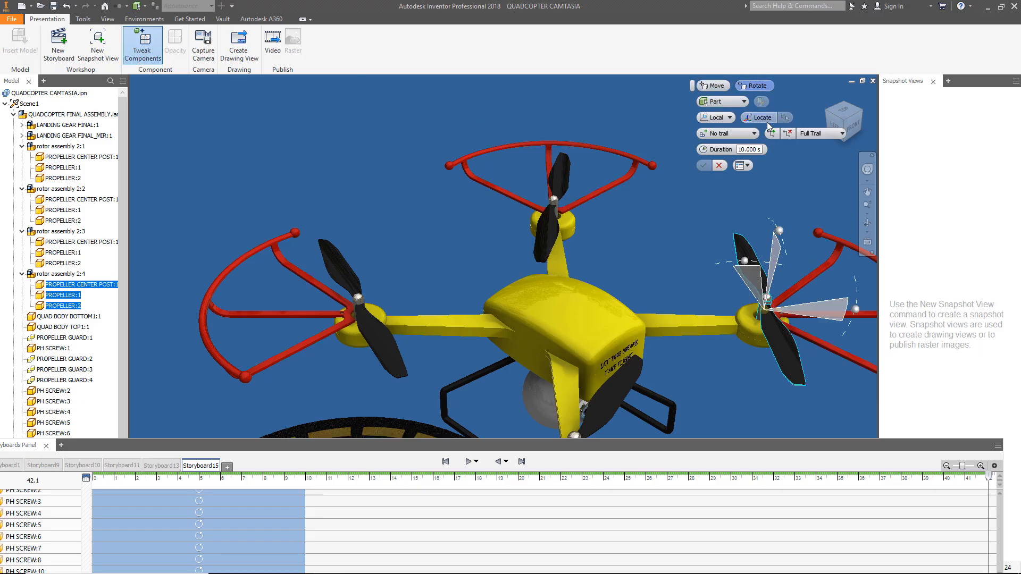
scroll(771, 322, up, 5)
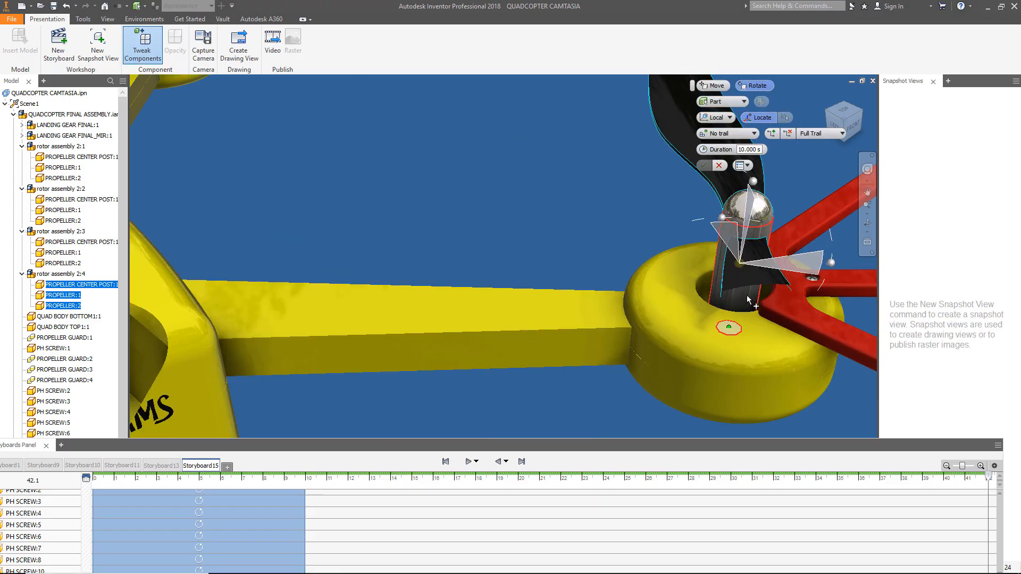
click(741, 292)
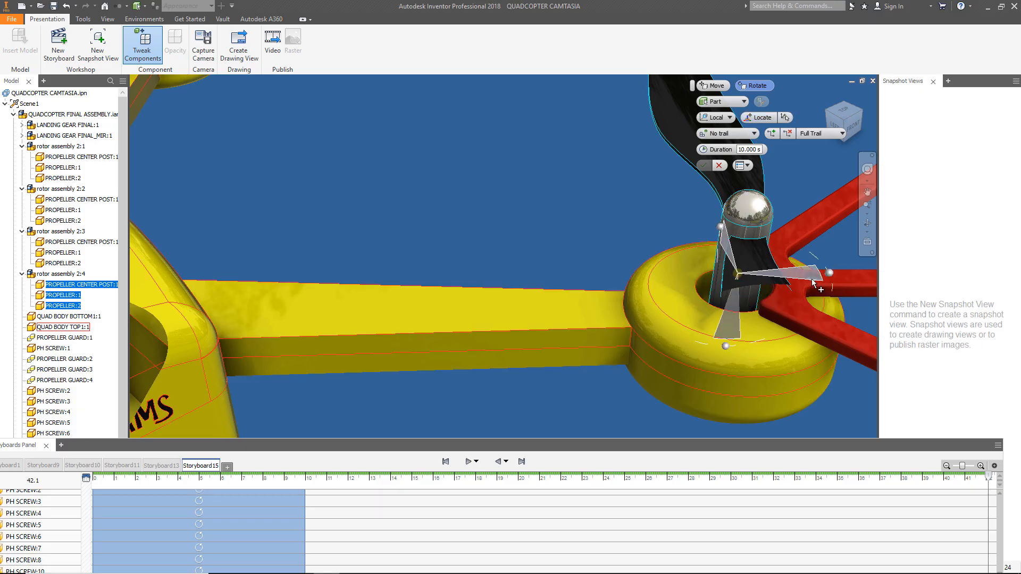
drag(830, 274, 811, 316)
text(7200)
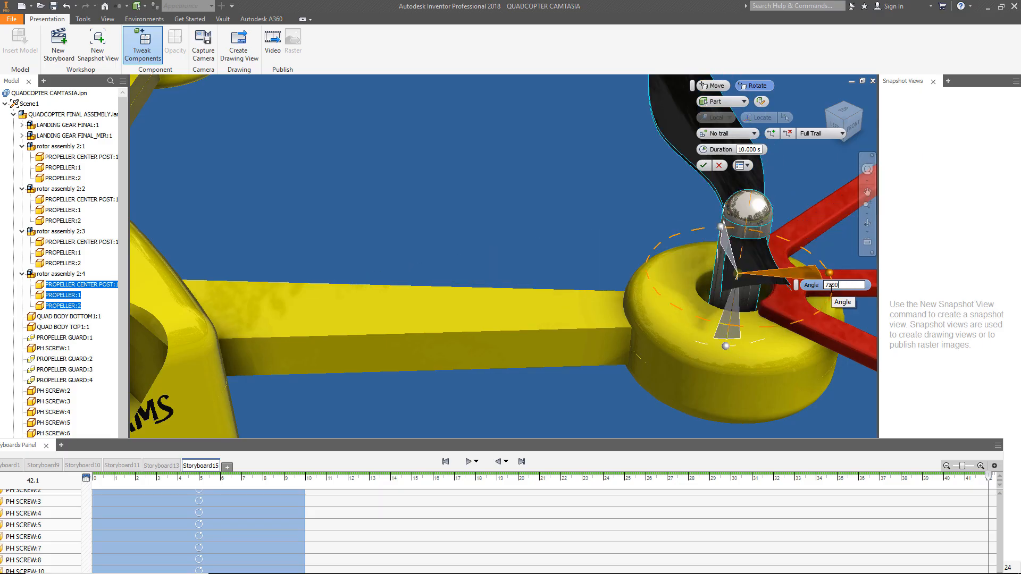
click(704, 166)
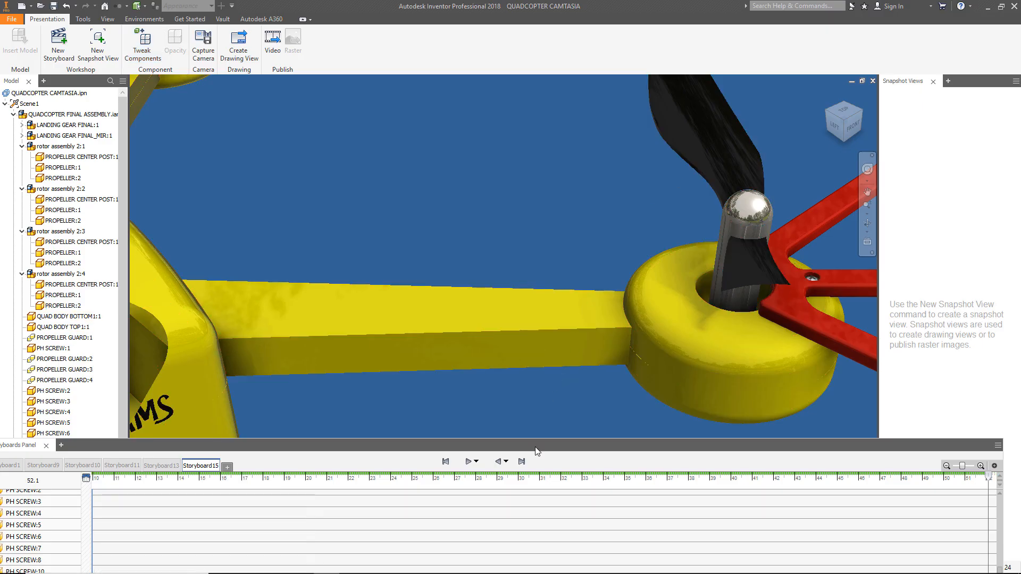
Step: Bring the whole storyboard timeline into view and shift the three rotor assembly 2:2 tweaks to start at about 12 seconds, aligned with assembly 2:1's
drag(537, 451, 611, 159)
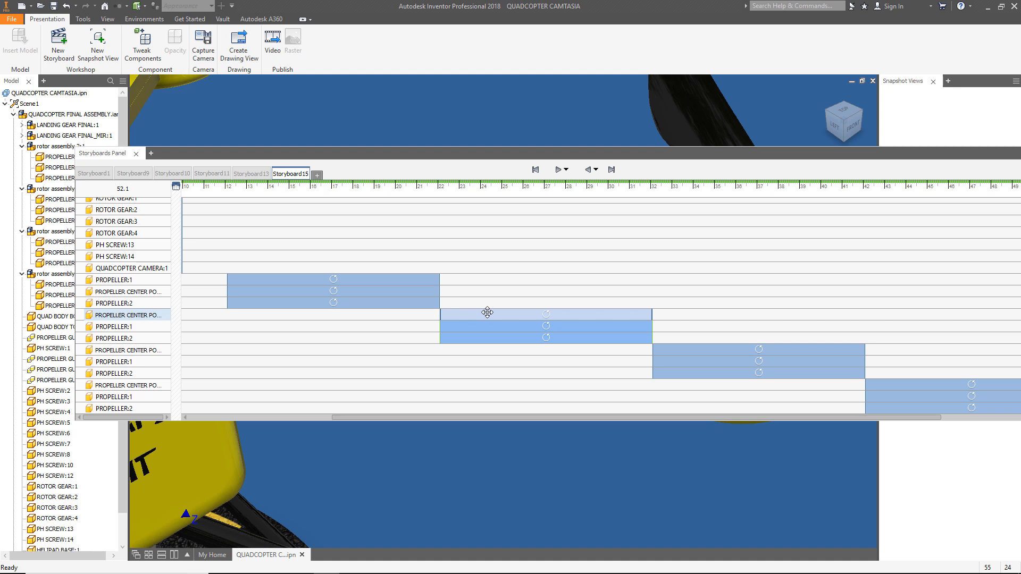
drag(487, 312, 273, 321)
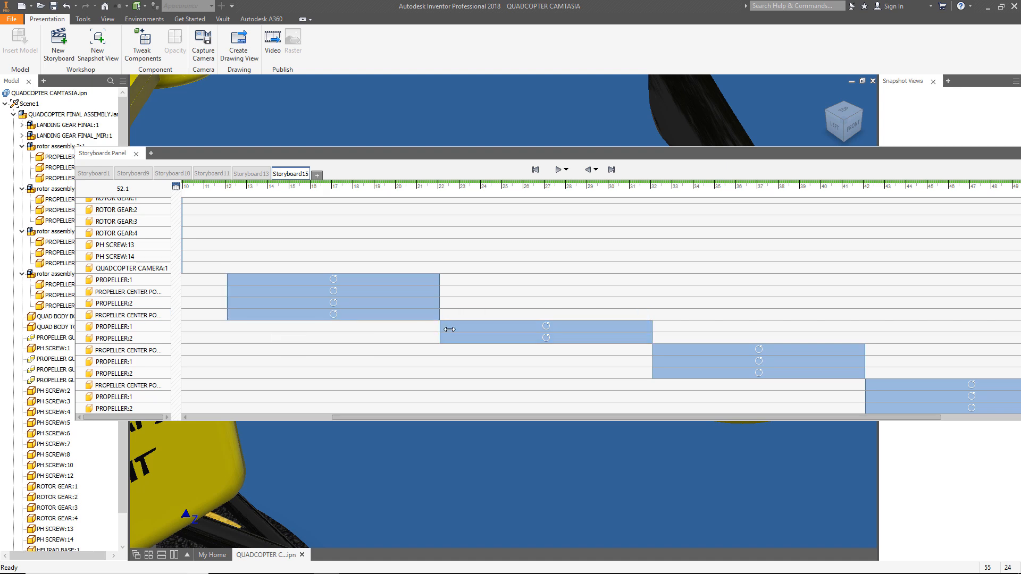
drag(486, 326, 277, 334)
drag(475, 336, 269, 338)
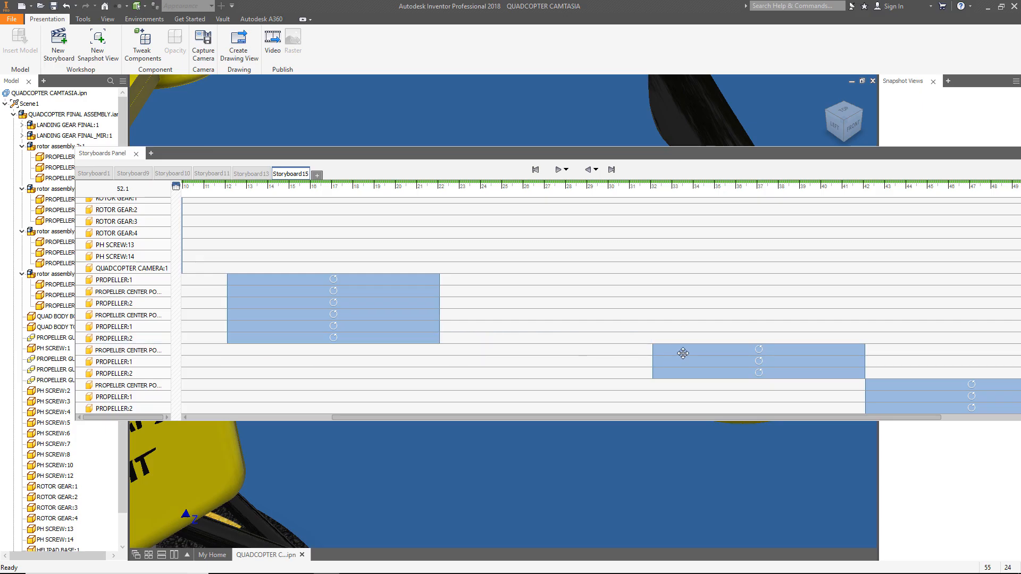
Step: Shift the center post and both propeller tweaks of rotor assembly 2:3 to start at about 12 seconds, beneath the aligned ones
drag(683, 351, 269, 343)
drag(668, 365, 246, 364)
click(371, 365)
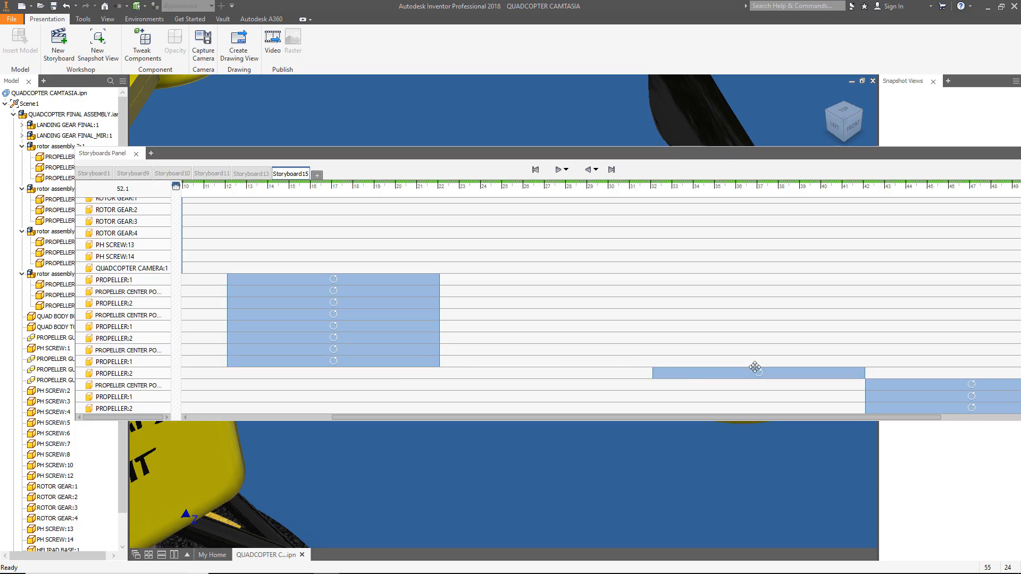
drag(734, 372, 304, 371)
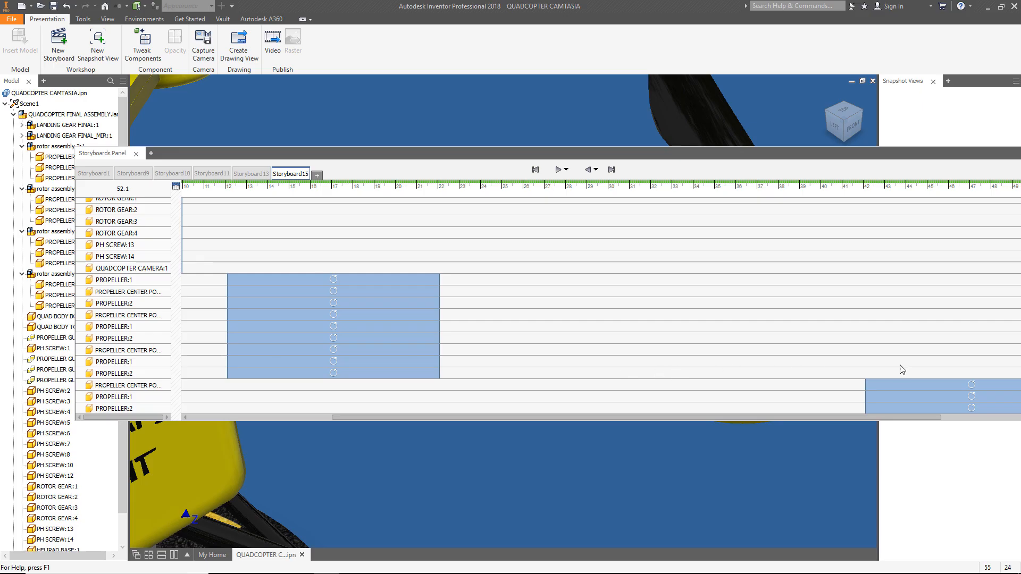
Step: Select the three rotor assembly 2:4 tweaks together and shift them to start at about 12 seconds with the other rotors' tweaks
click(904, 381)
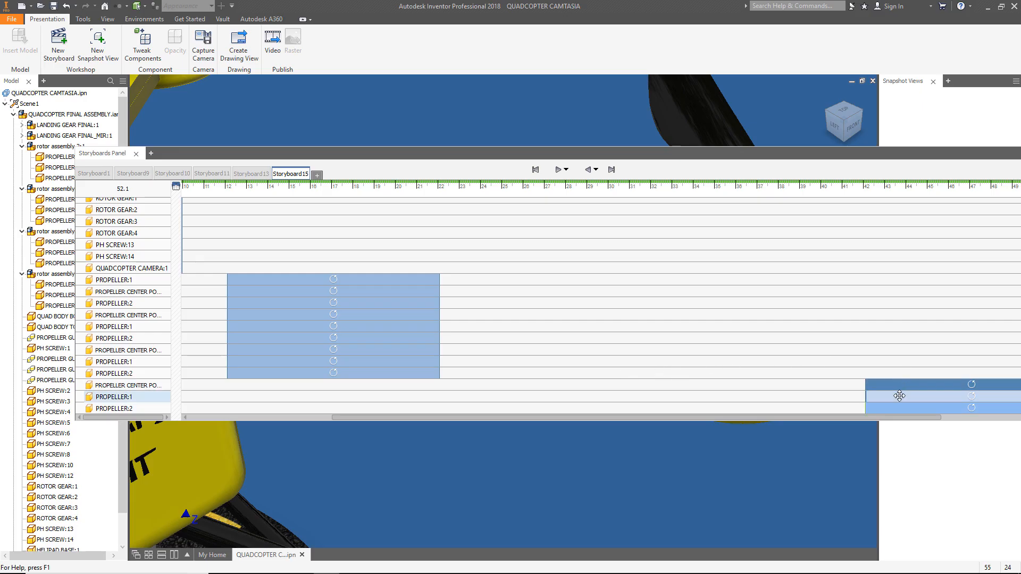
ctrl+click(899, 396)
ctrl+click(894, 407)
drag(900, 398, 265, 392)
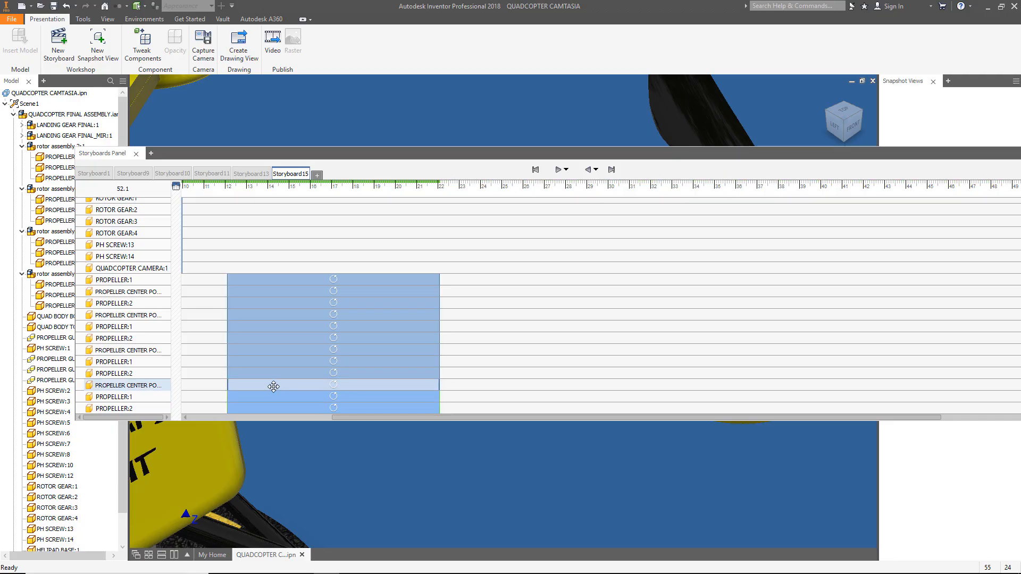
Step: Reopen the rotor assembly 2:4 rotation tweak to check its angle, then accept it
right_click(277, 385)
click(296, 402)
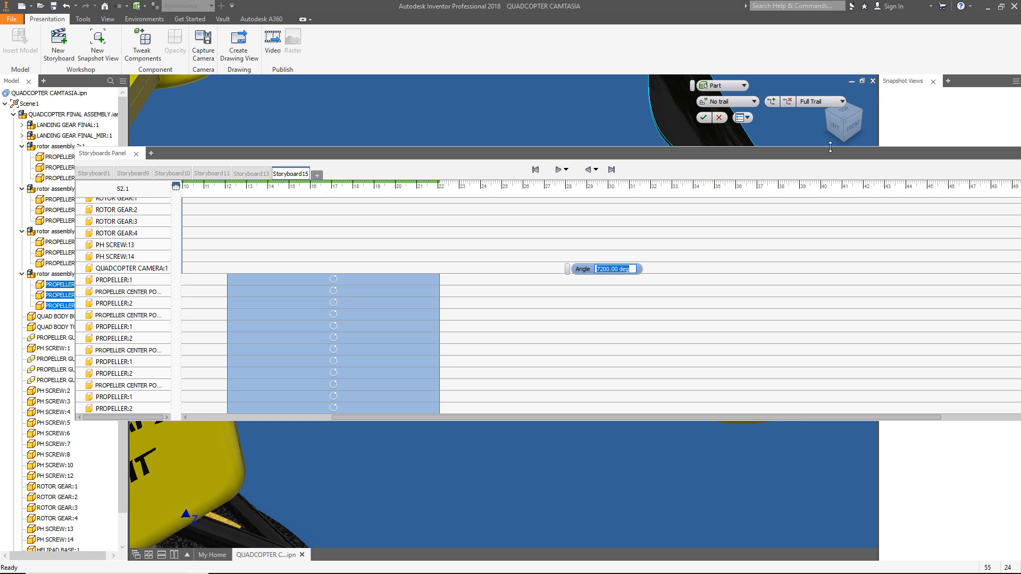
click(705, 117)
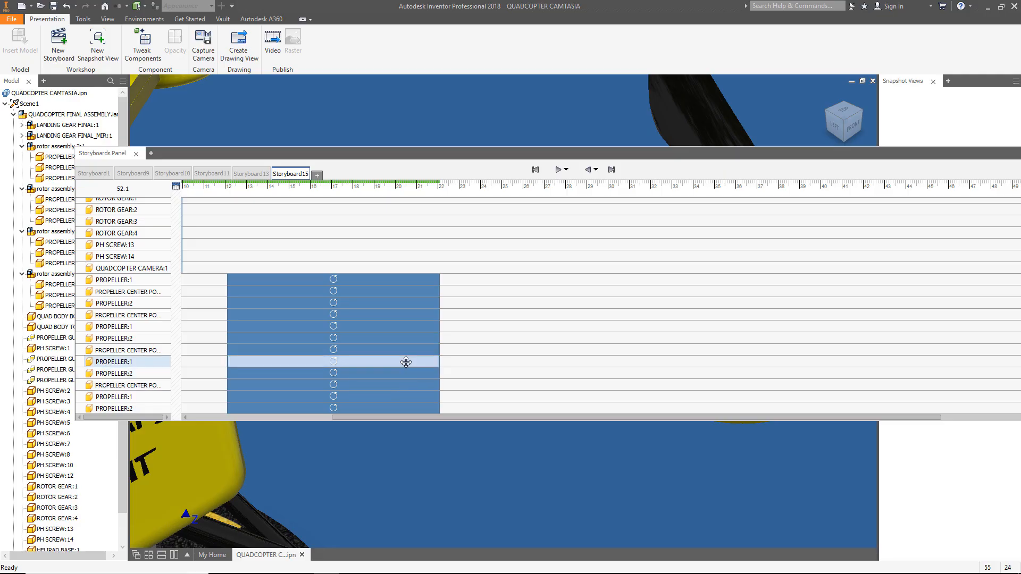
Step: Move all twelve propeller and center post tweaks together to 0 seconds so they run alongside the whole-drone rotation
drag(416, 314, 149, 309)
click(287, 292)
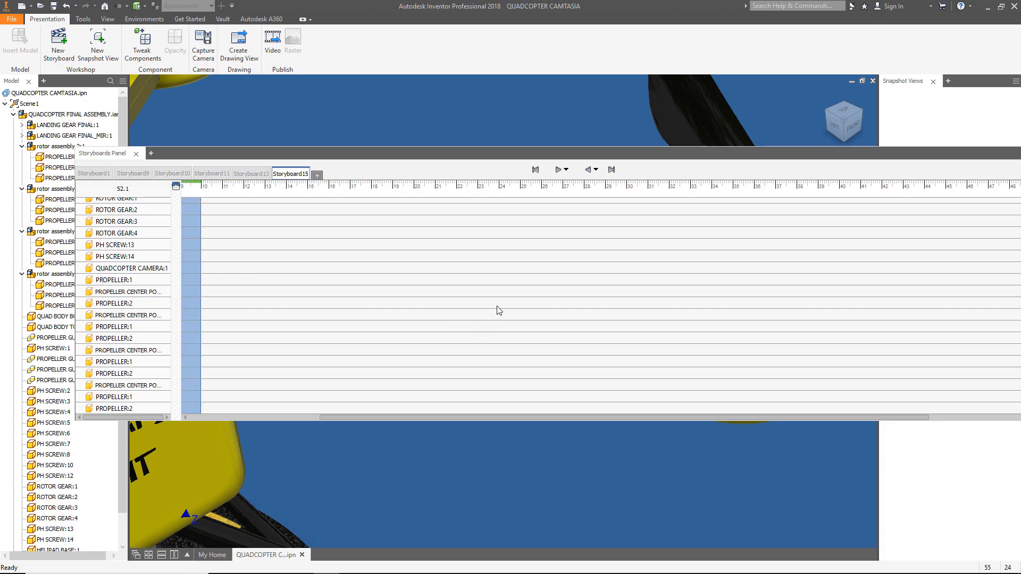
scroll(505, 250, up, 5)
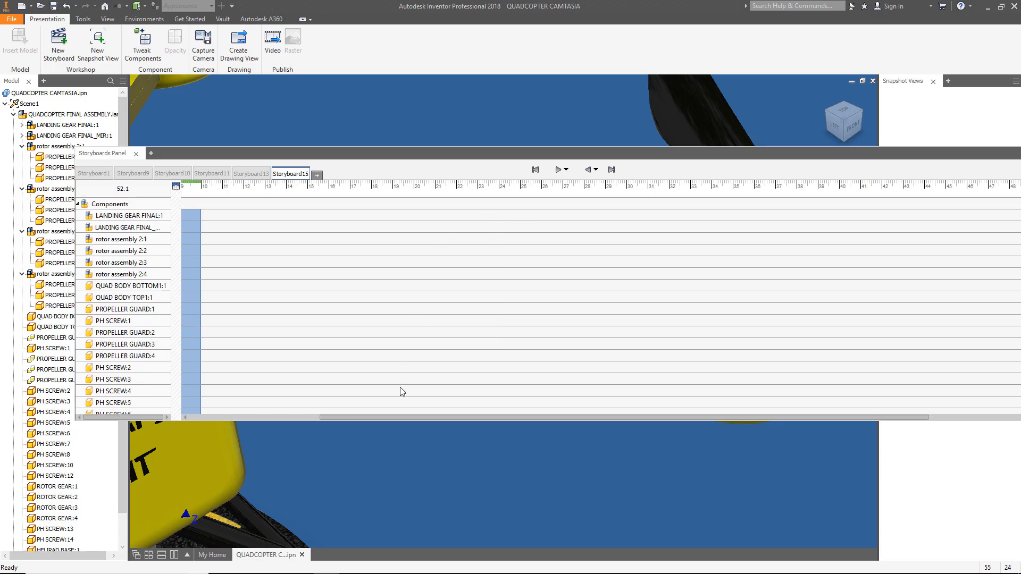
drag(397, 417, 359, 425)
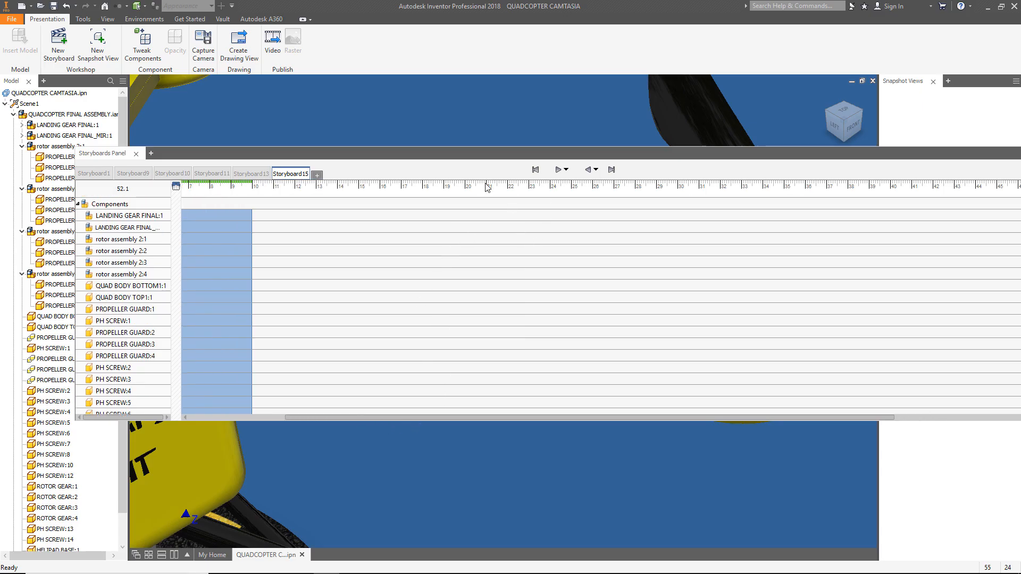
Step: Reposition the storyboard timeline below the drone, rewind to the start, and play the combined animation
drag(508, 157, 304, 372)
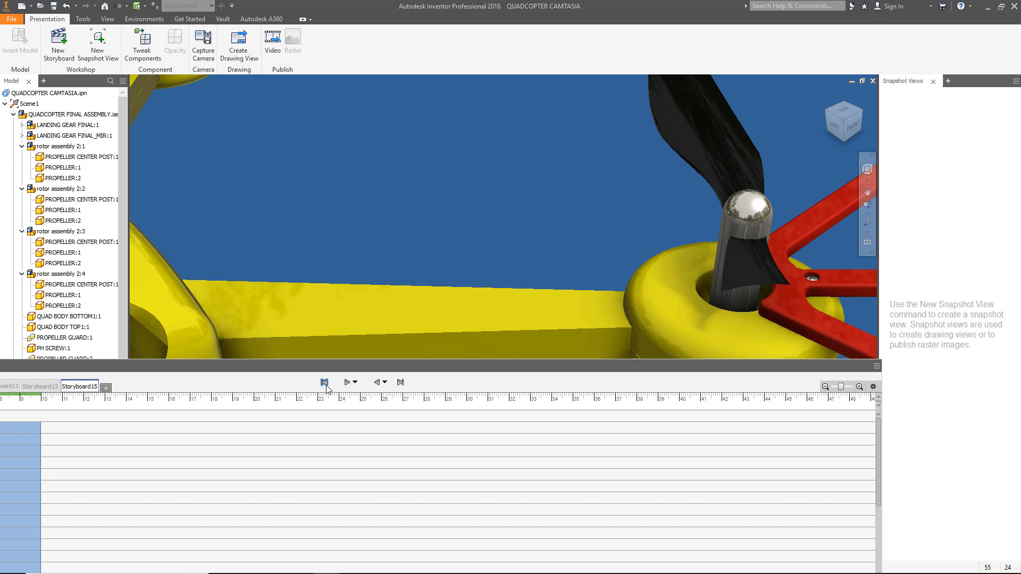
click(325, 383)
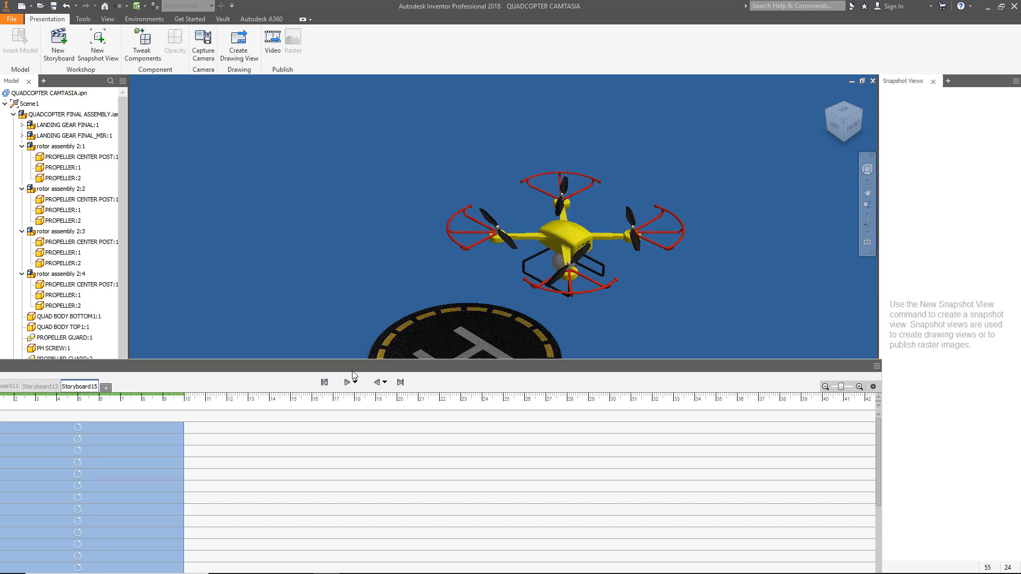
drag(353, 372, 392, 413)
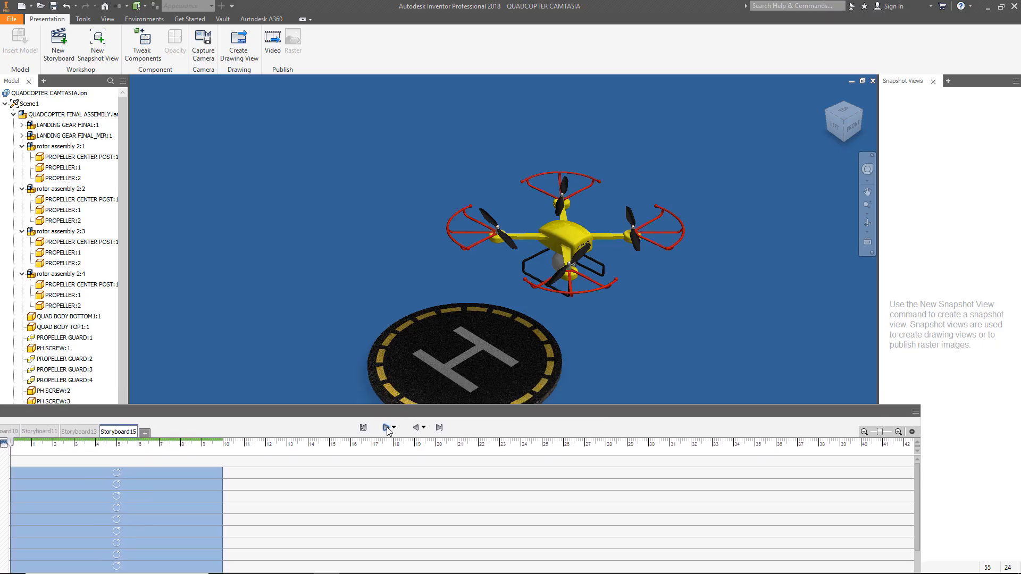
click(387, 428)
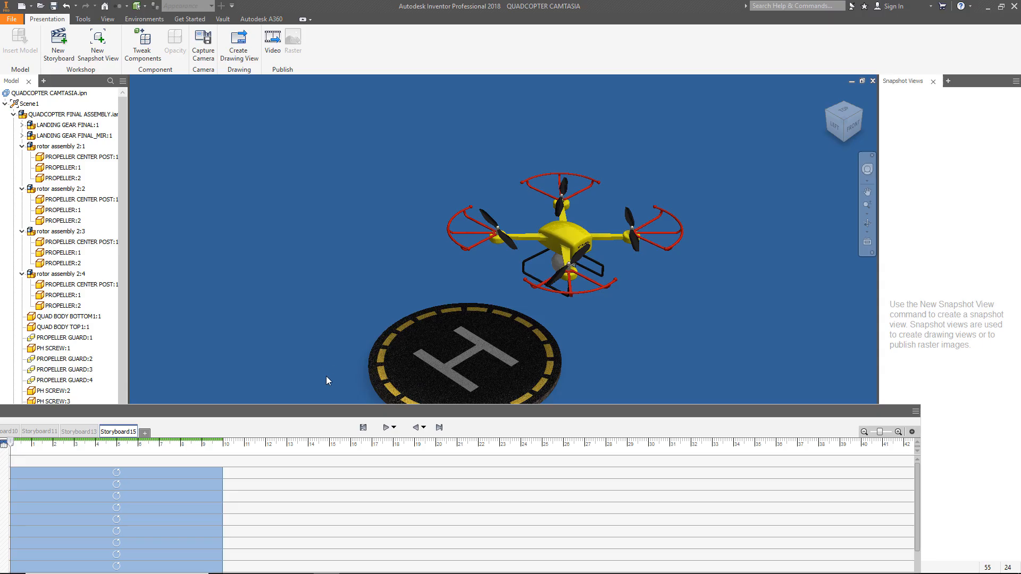
Step: Raise the storyboard timeline to show more of its component rows
drag(315, 409, 360, 378)
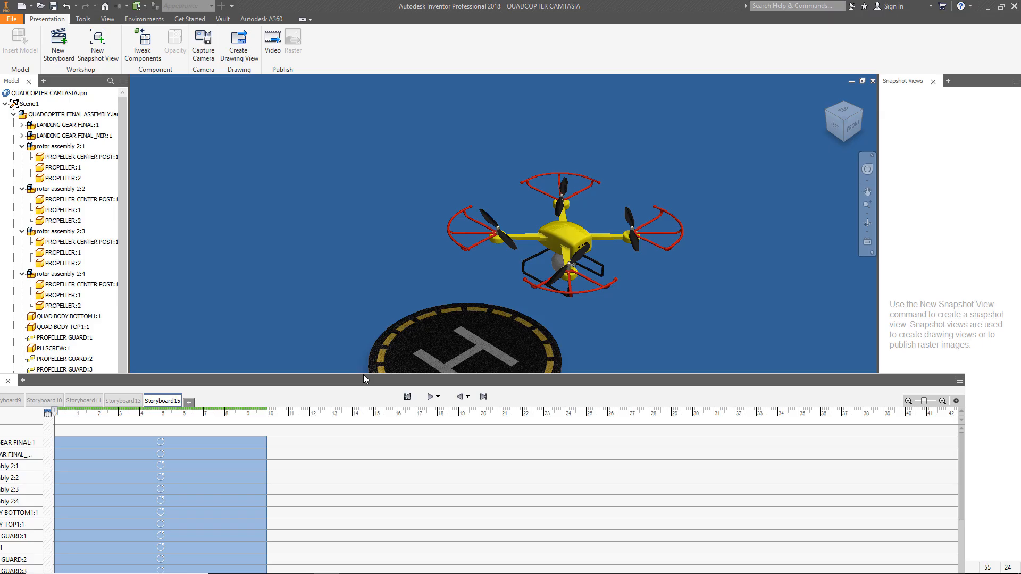
drag(364, 372, 388, 315)
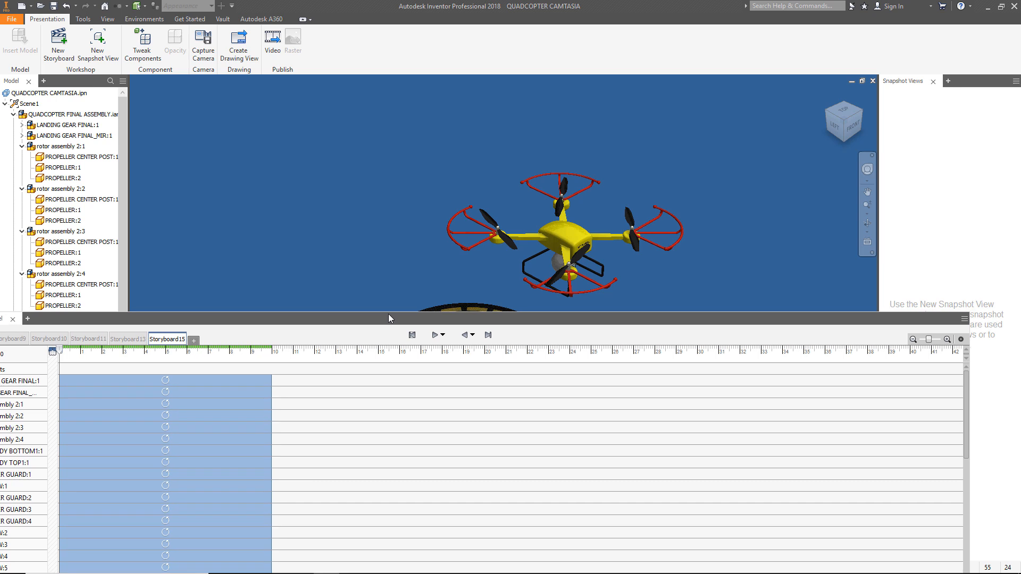